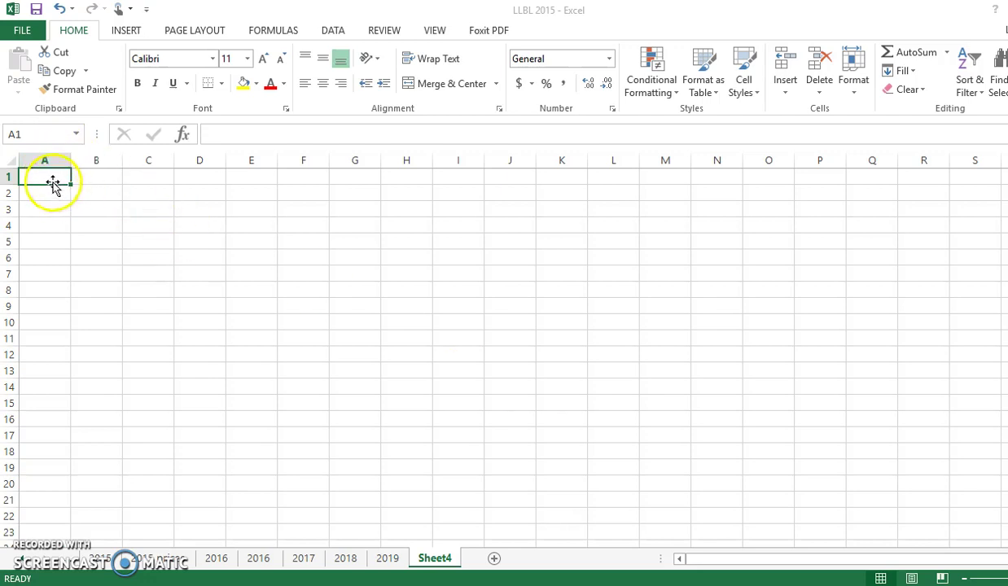
- Merge and center A1:J1, then enter the title '2019 Sales' in it
{"action": "left_click_drag", "start_coordinate": [55, 178], "coordinate": [529, 173]}
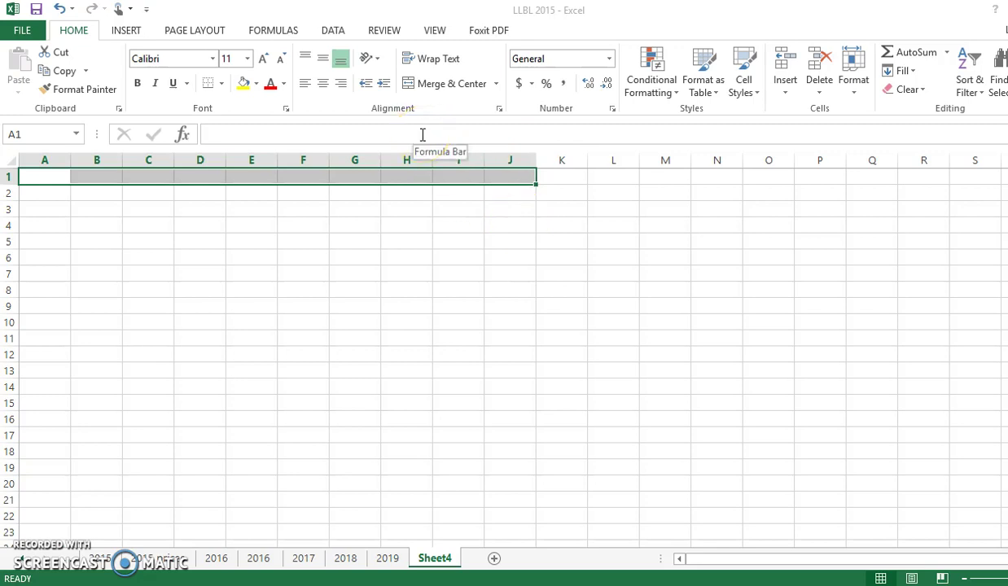
{"action": "left_click", "coordinate": [451, 83]}
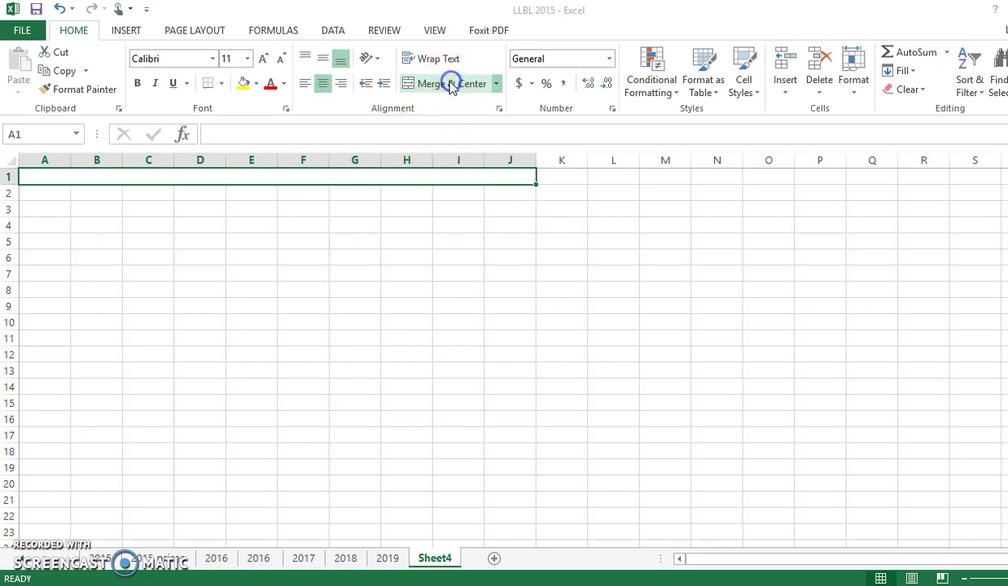
{"action": "left_click", "coordinate": [255, 140]}
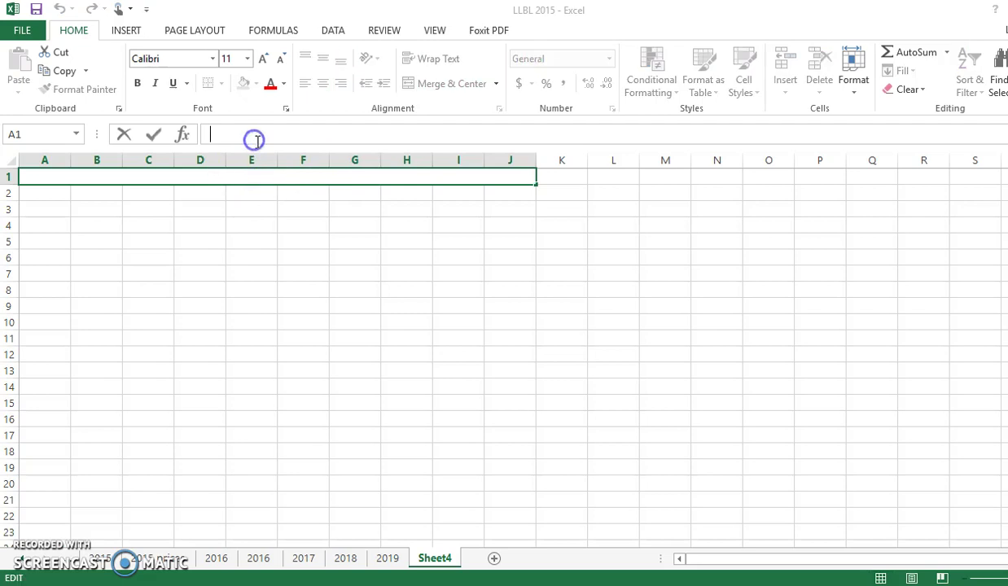
{"action": "type", "text": "2019 S"}
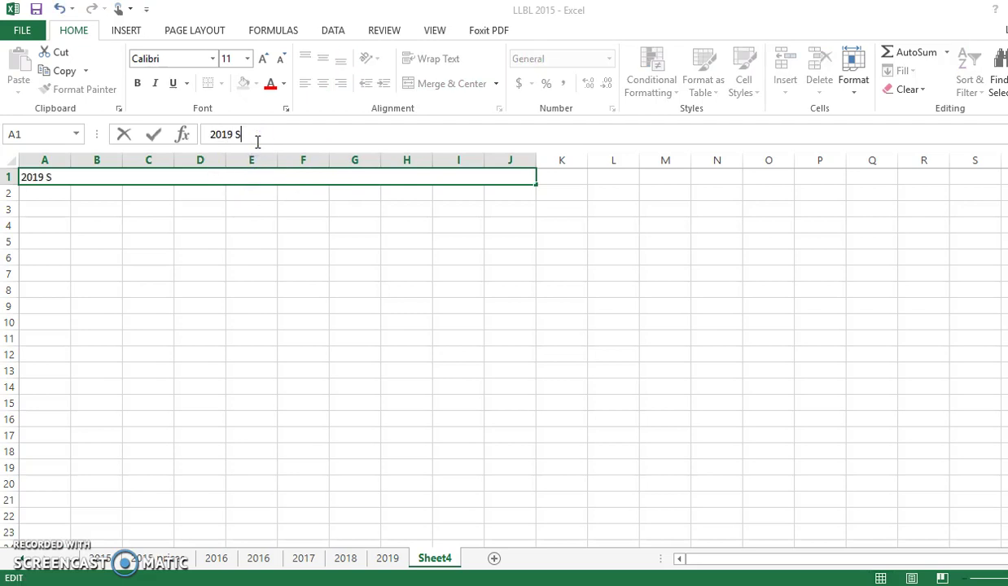
{"action": "type", "text": "ales"}
{"action": "left_click", "coordinate": [60, 195]}
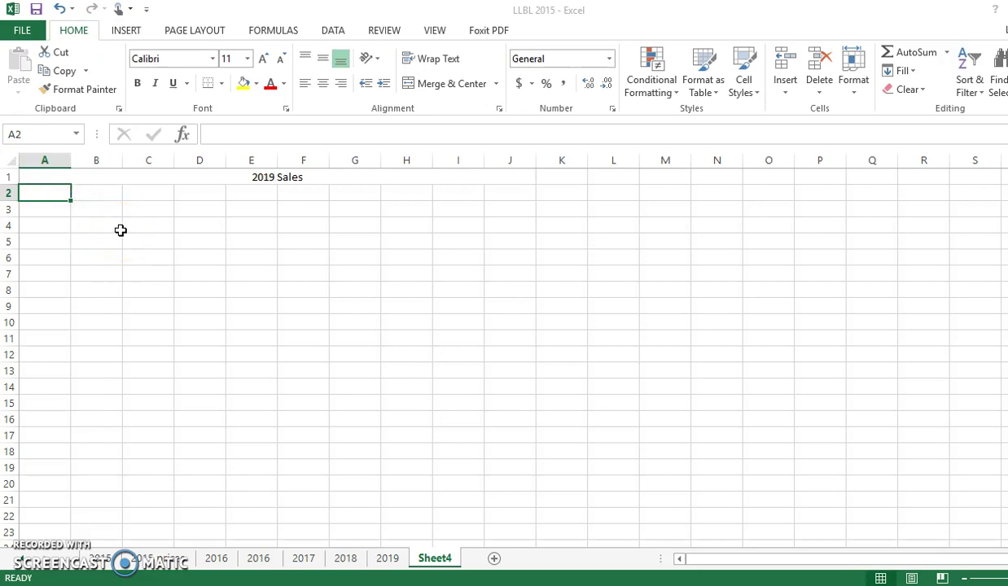
- Enter headers Customer, Contact Info, Item, Vinyl Cost, Item Cost, Item Shipping Cost in A2:F2
{"action": "type", "text": "C"}
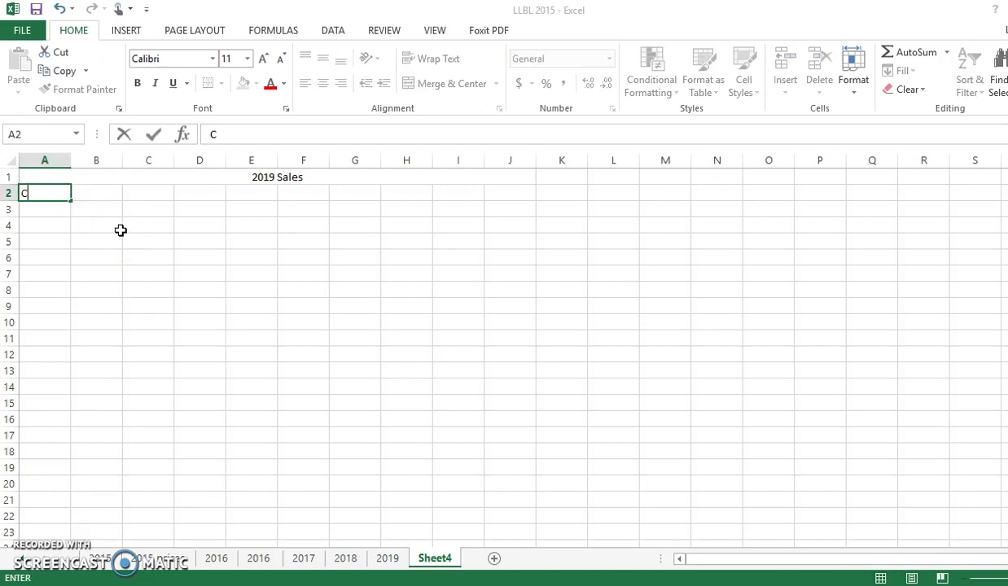
{"action": "type", "text": "ustomer"}
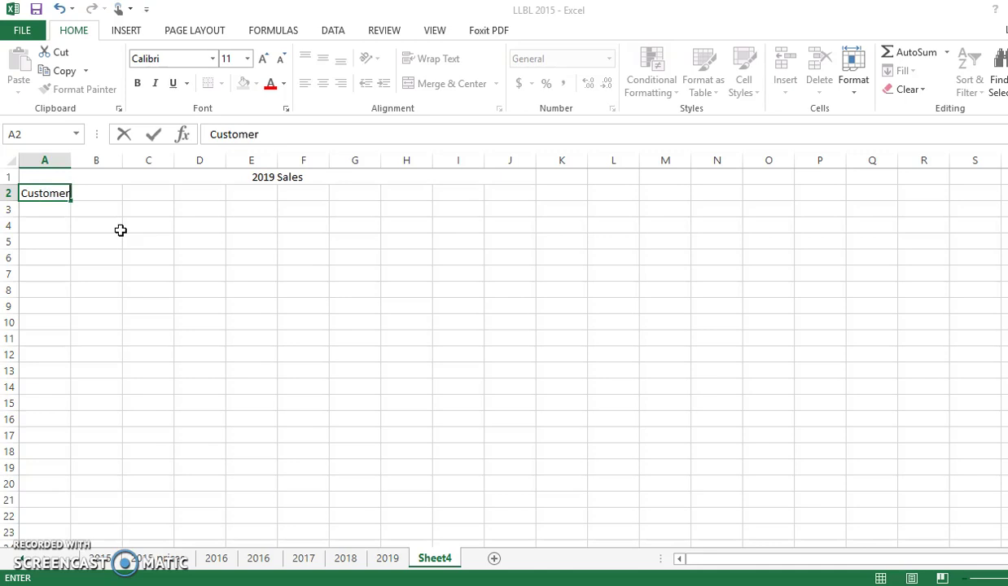
{"action": "key", "text": "Tab"}
{"action": "type", "text": "Contact"}
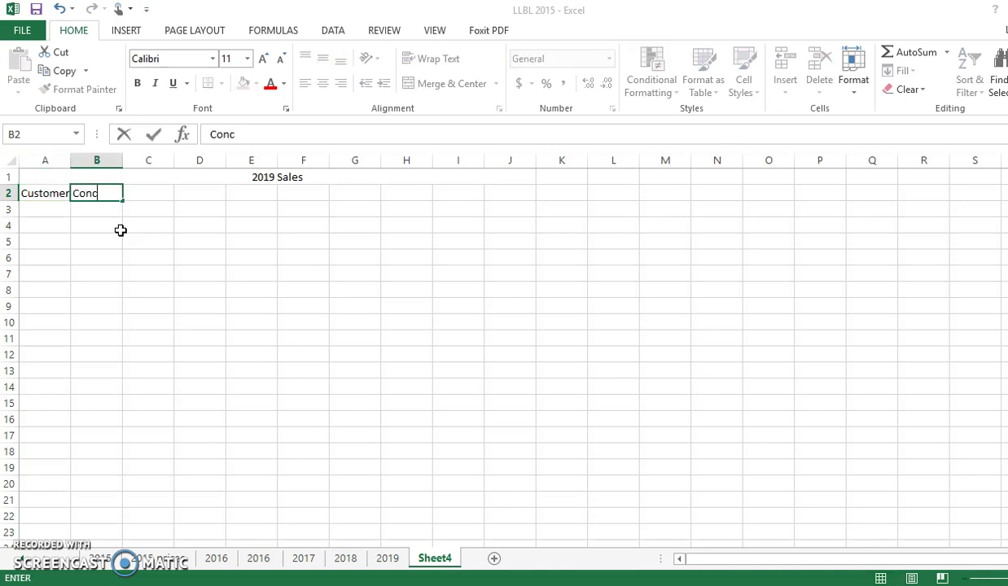
{"action": "type", "text": " Info"}
{"action": "key", "text": "Tab"}
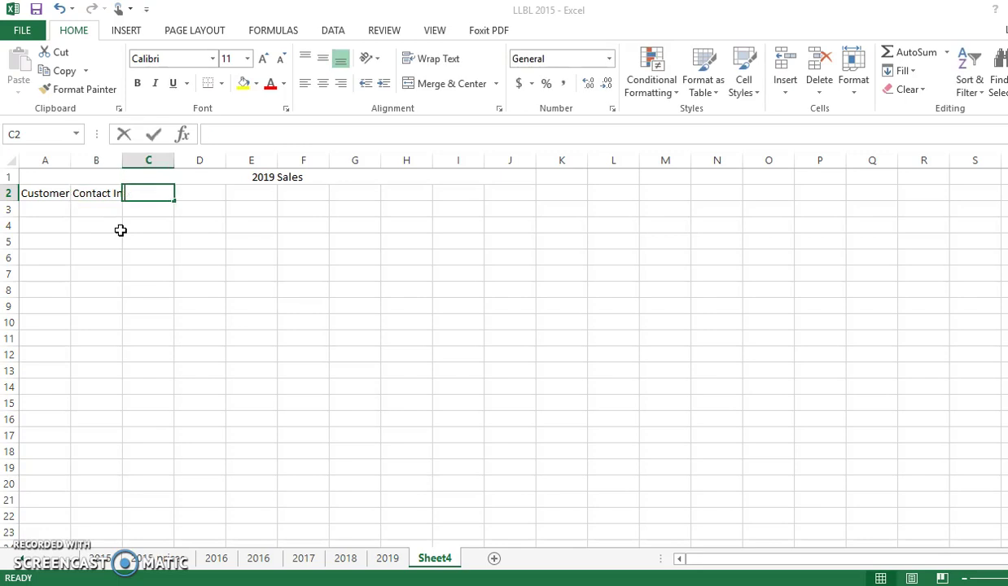
{"action": "type", "text": "Item"}
{"action": "key", "text": "Tab"}
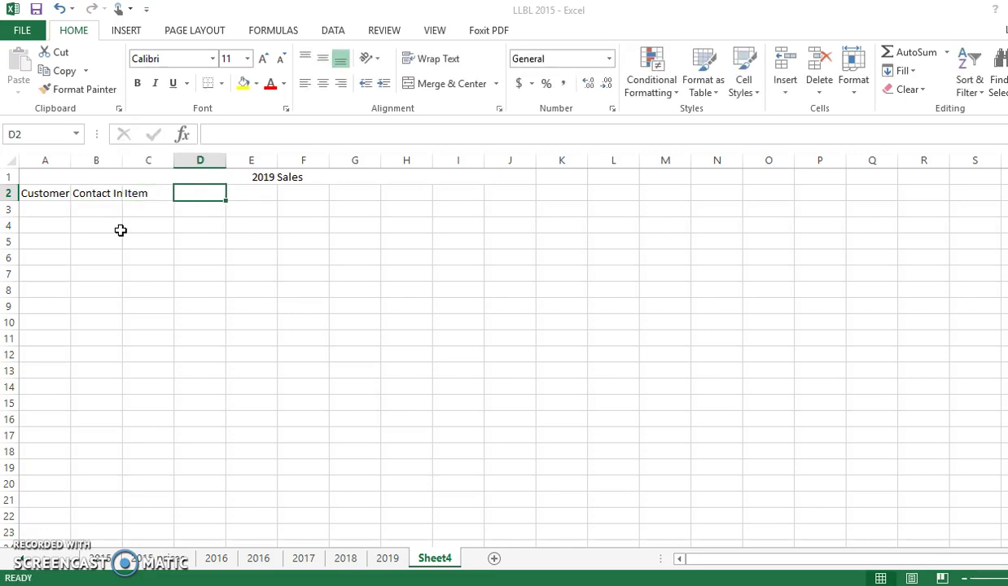
{"action": "type", "text": "Vinyl COst"}
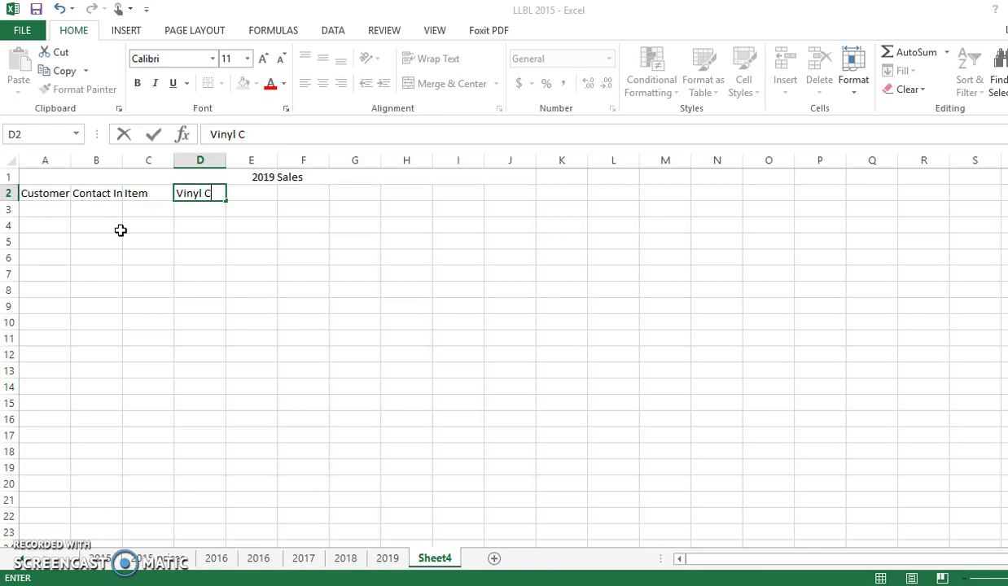
{"action": "key", "text": "BackSpace"}
{"action": "key", "text": "BackSpace"}
{"action": "key", "text": "BackSpace"}
{"action": "type", "text": "ost"}
{"action": "key", "text": "Tab"}
{"action": "type", "text": "Item"}
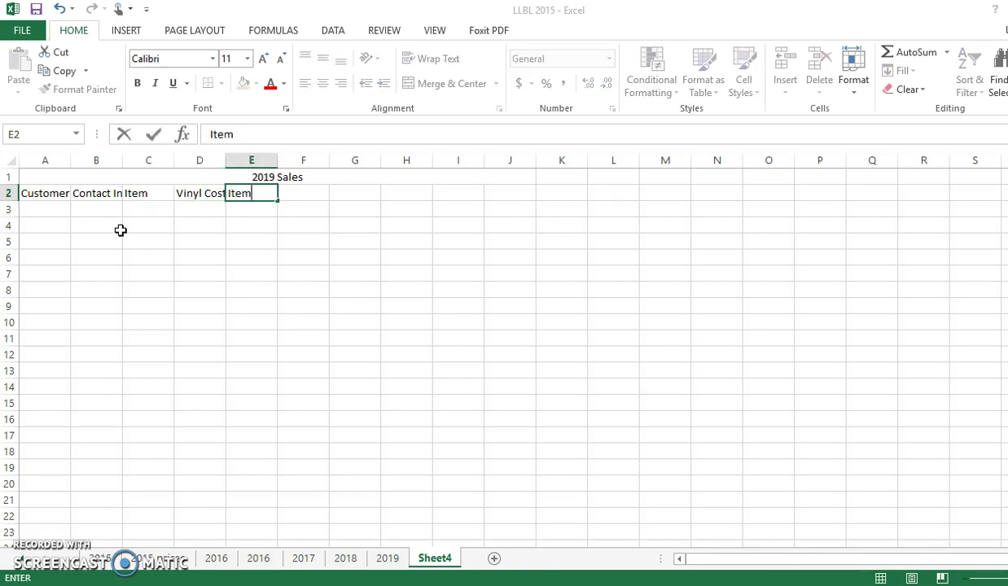
{"action": "type", "text": " Cost"}
{"action": "key", "text": "Tab"}
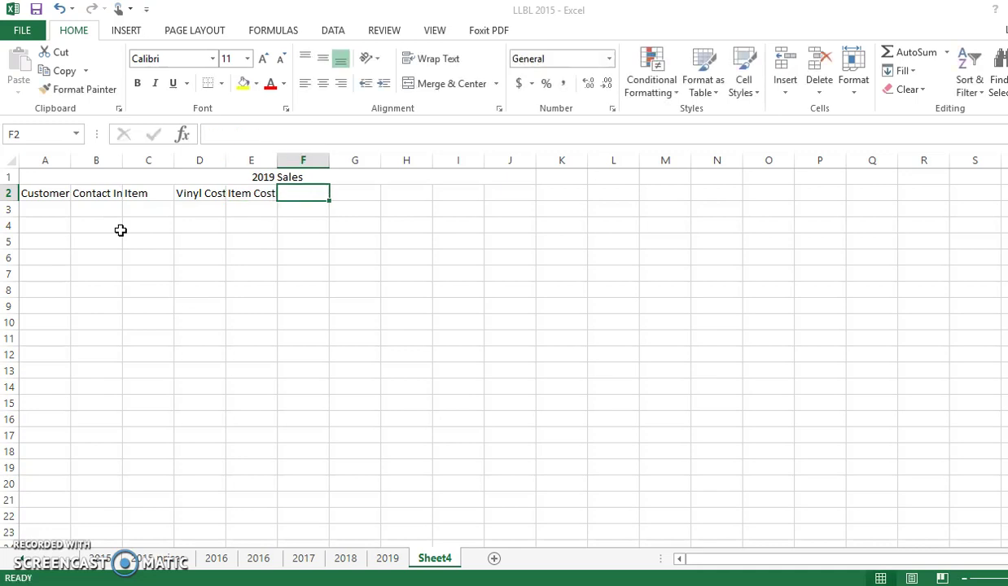
{"action": "type", "text": "Item S"}
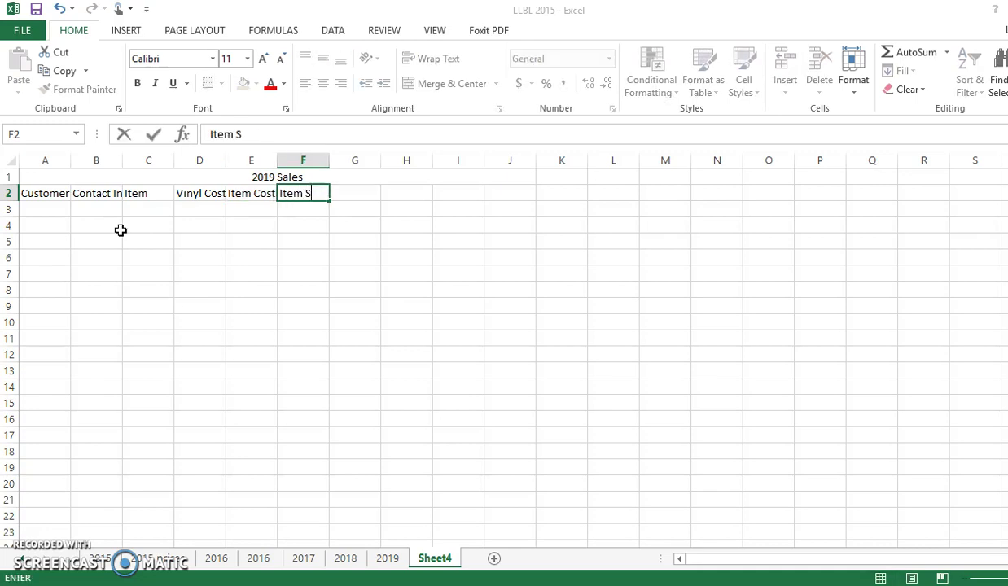
{"action": "type", "text": "hipping"}
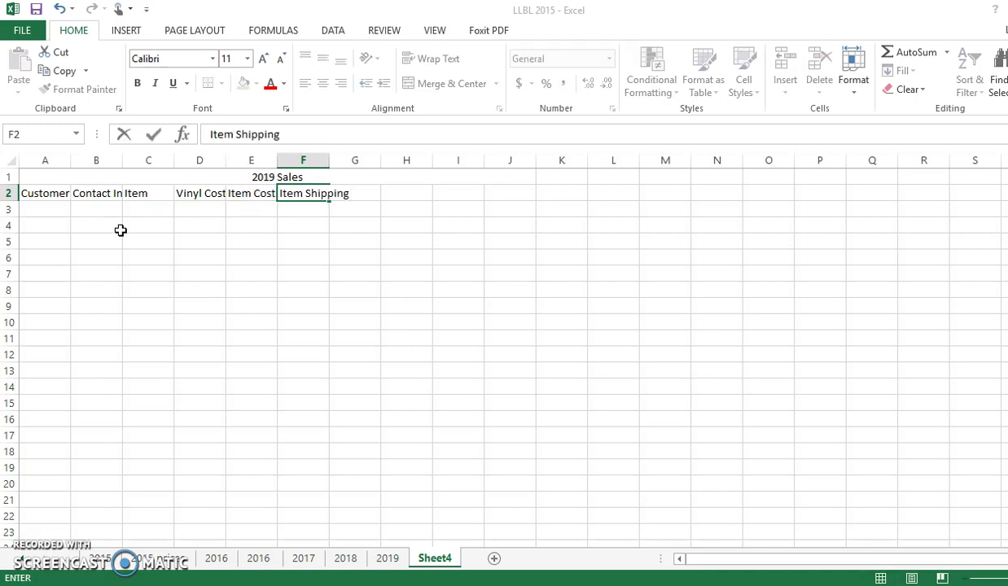
{"action": "type", "text": " Cost"}
{"action": "key", "text": "Tab"}
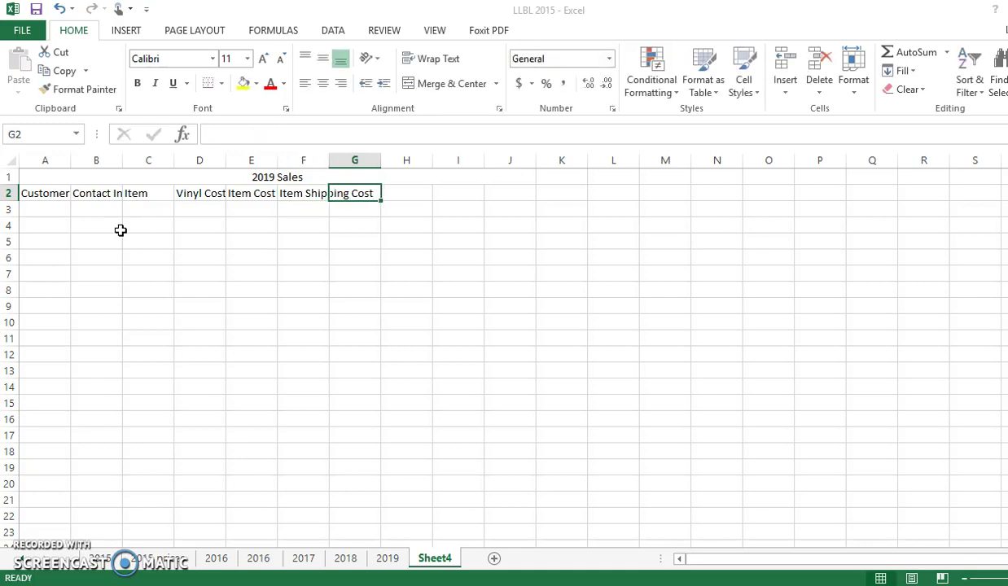
- Continue the headers with DID I SHIP IT?, Total, My Sales price, Profit and Notes in G2:K2
{"action": "type", "text": "DID I SI"}
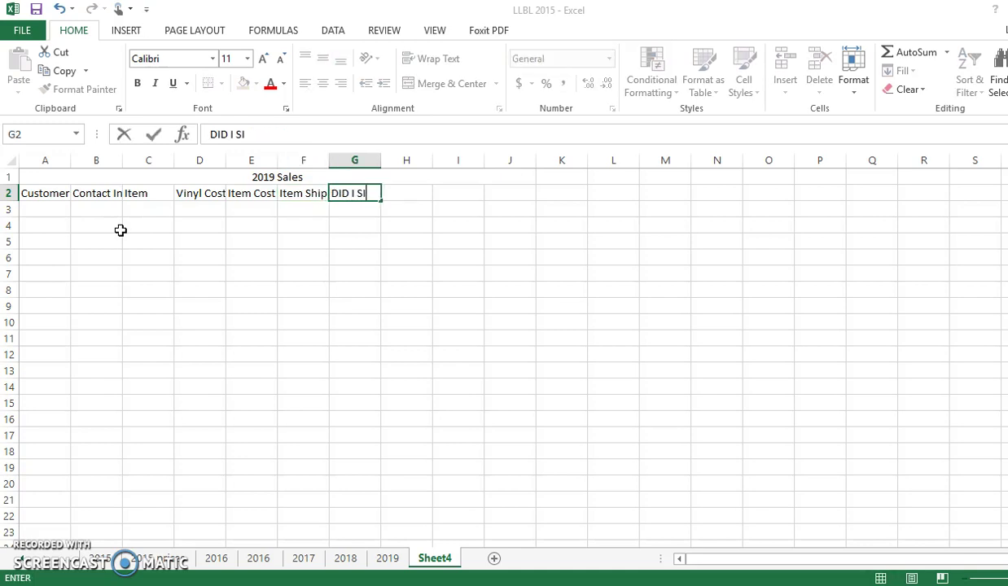
{"action": "key", "text": "BackSpace"}
{"action": "type", "text": "HIP IT?"}
{"action": "key", "text": "Tab"}
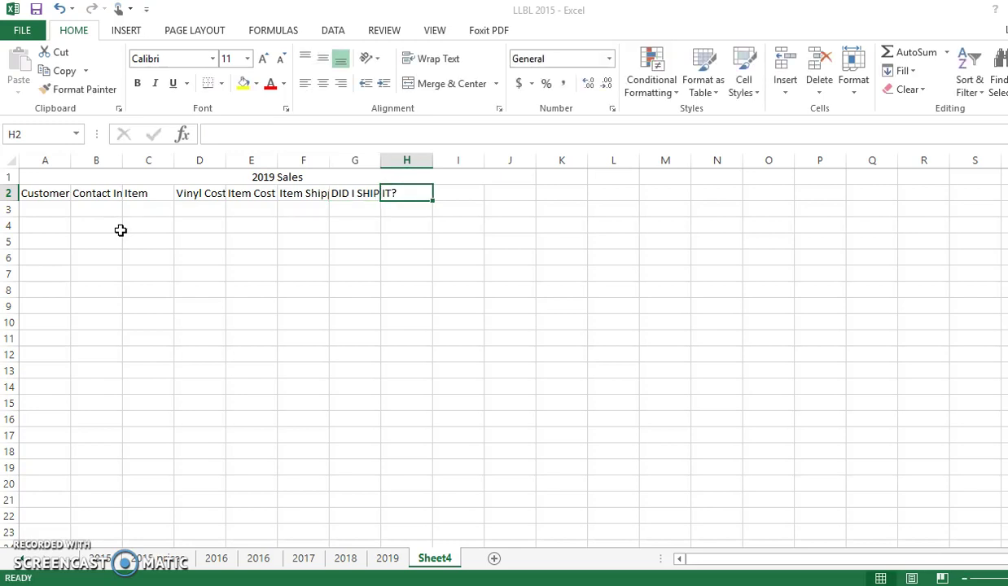
{"action": "type", "text": "Total"}
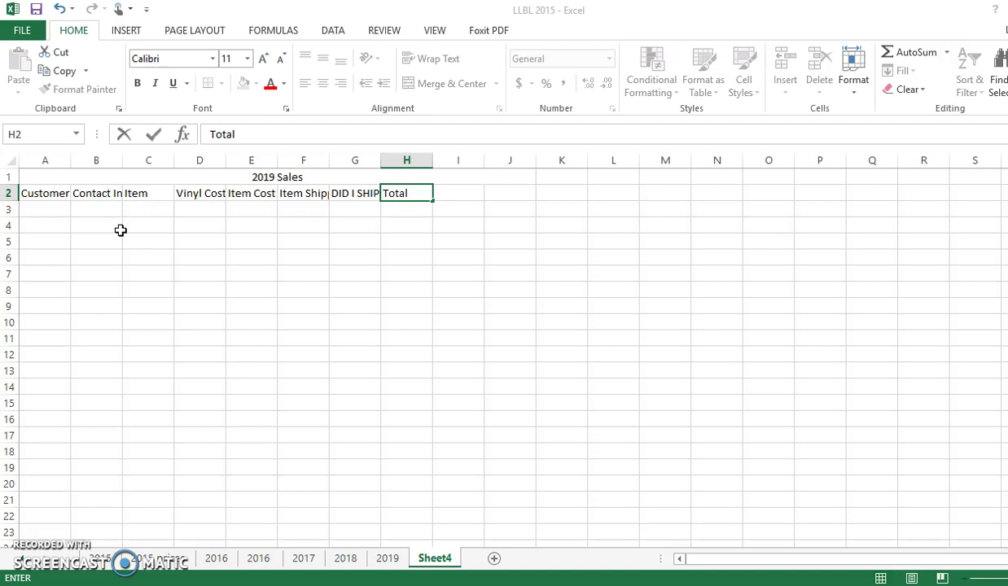
{"action": "key", "text": "Tab"}
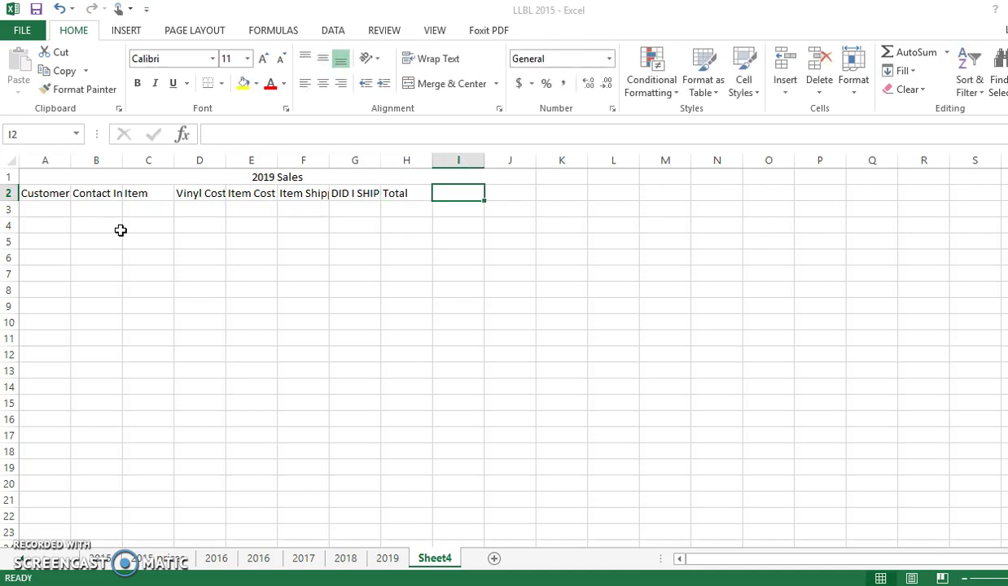
{"action": "type", "text": "My S"}
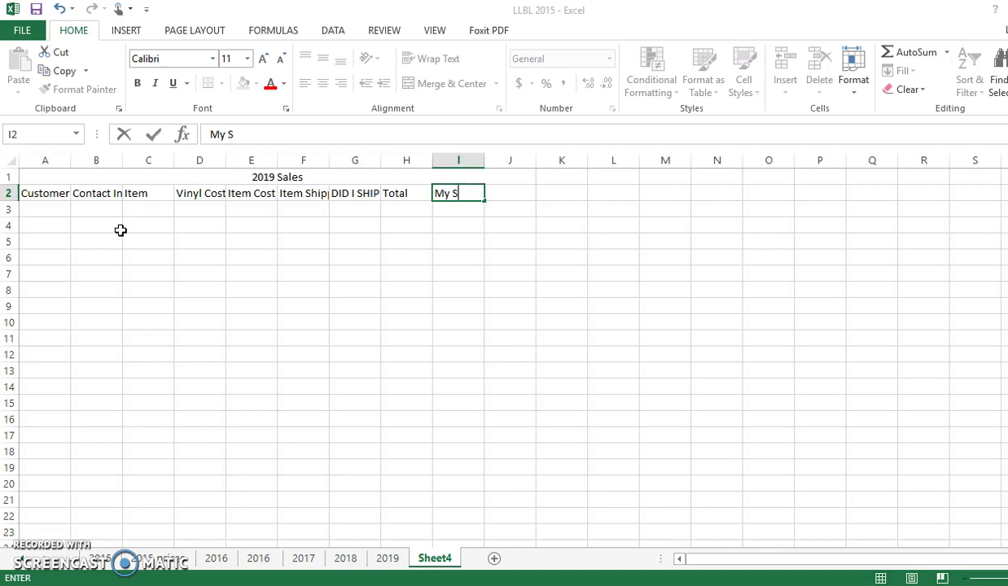
{"action": "type", "text": "ales price"}
{"action": "key", "text": "Tab"}
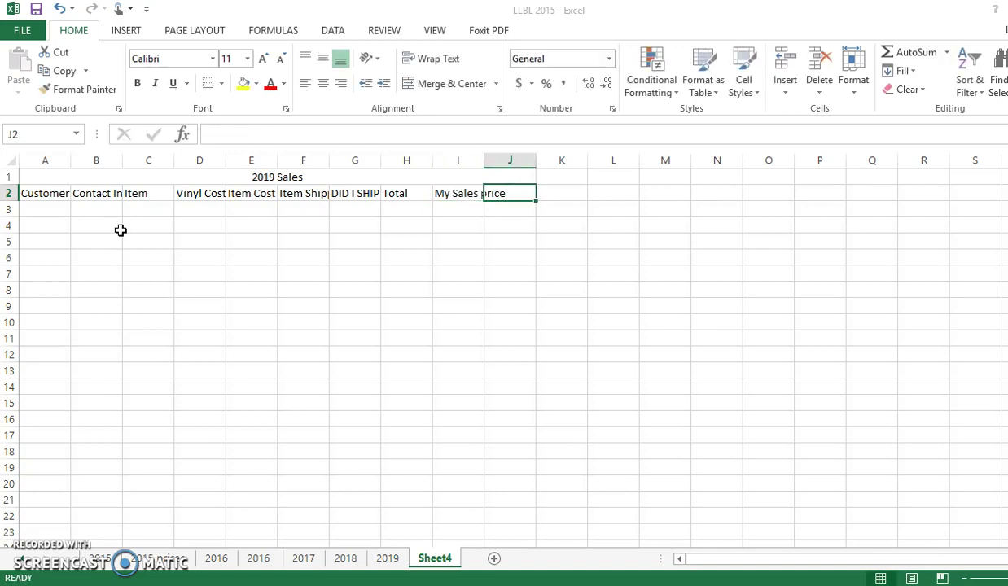
{"action": "type", "text": "Profit"}
{"action": "key", "text": "Tab"}
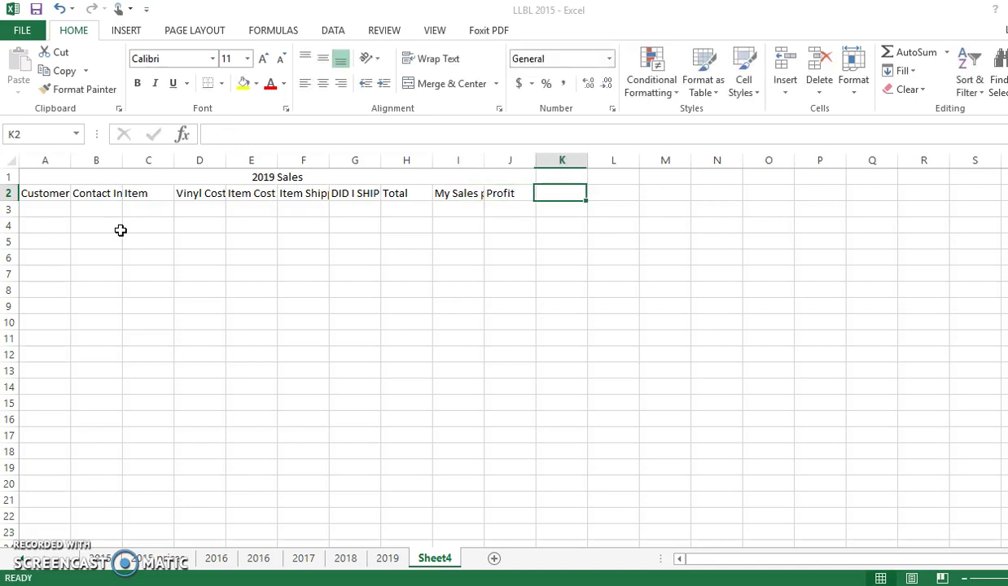
{"action": "type", "text": "NOtes"}
{"action": "key", "text": "BackSpace"}
{"action": "key", "text": "BackSpace"}
{"action": "key", "text": "BackSpace"}
{"action": "key", "text": "BackSpace"}
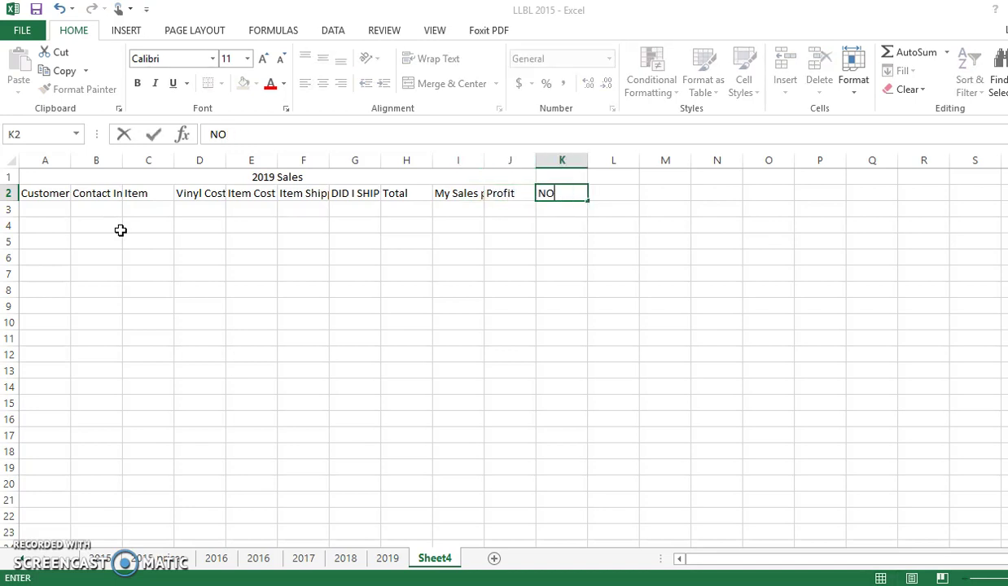
{"action": "type", "text": "otes"}
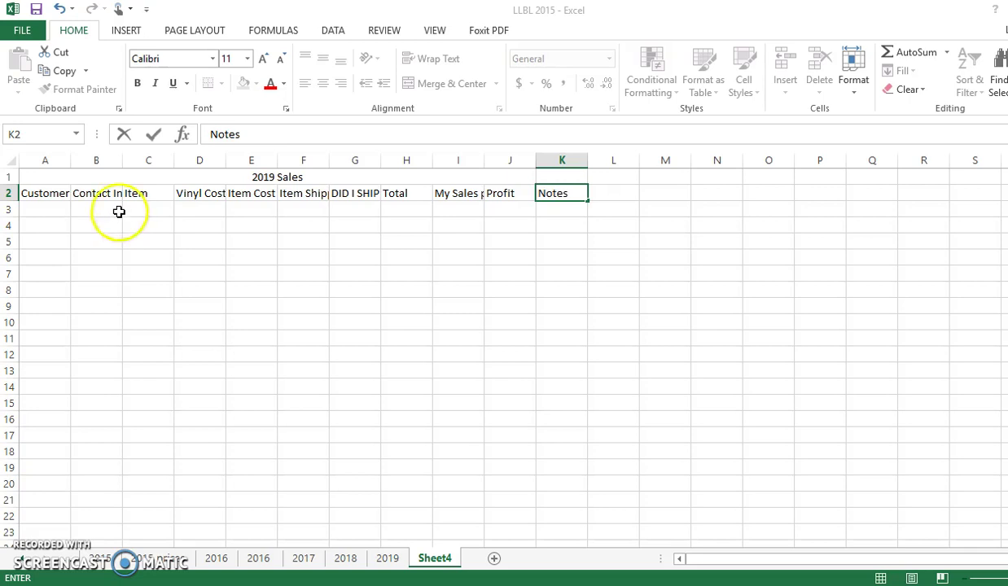
- AutoFit columns A through J to their row 2 headers, then return to A3
{"action": "left_click", "coordinate": [67, 161]}
{"action": "double_click", "coordinate": [72, 161]}
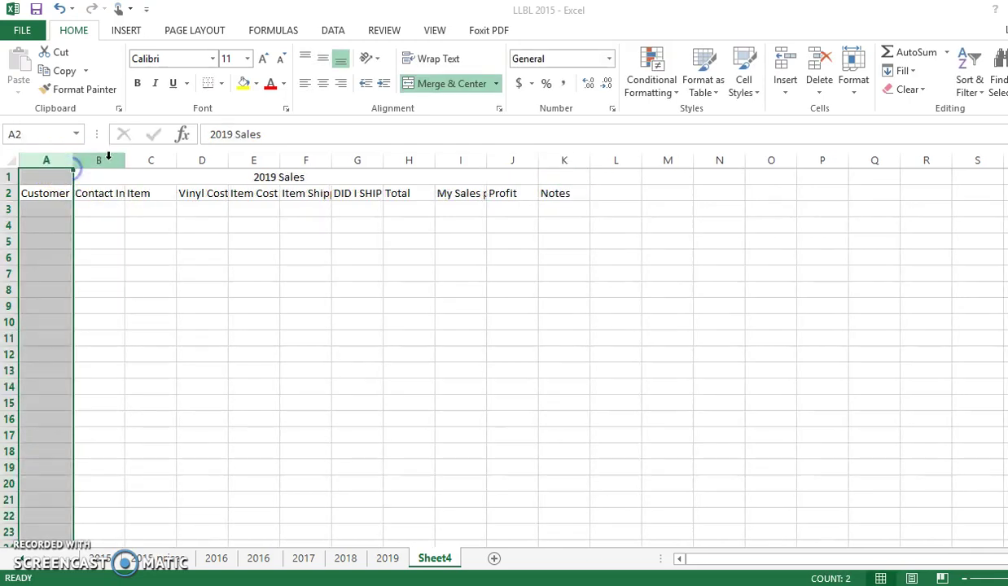
{"action": "double_click", "coordinate": [125, 161]}
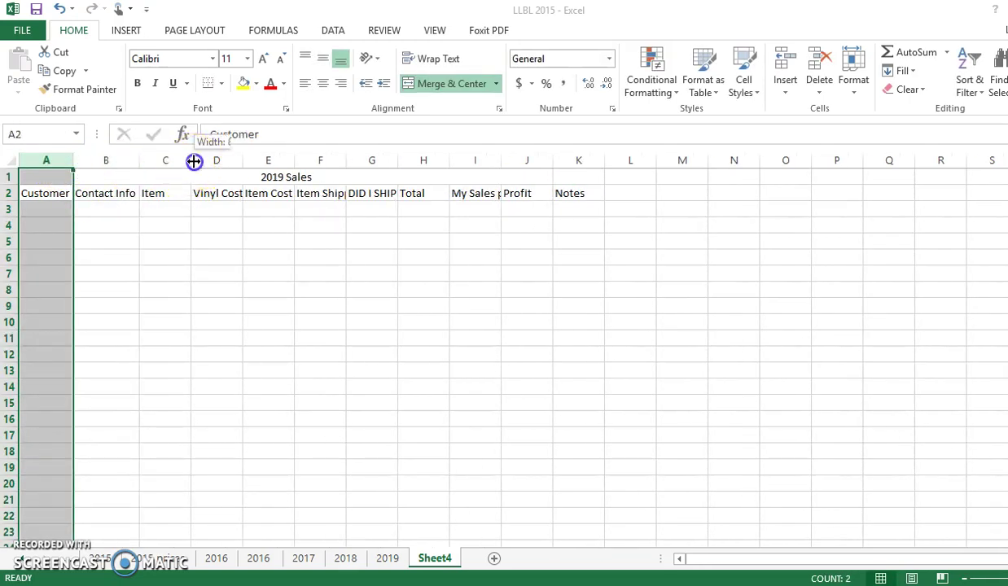
{"action": "double_click", "coordinate": [192, 161]}
{"action": "double_click", "coordinate": [272, 160]}
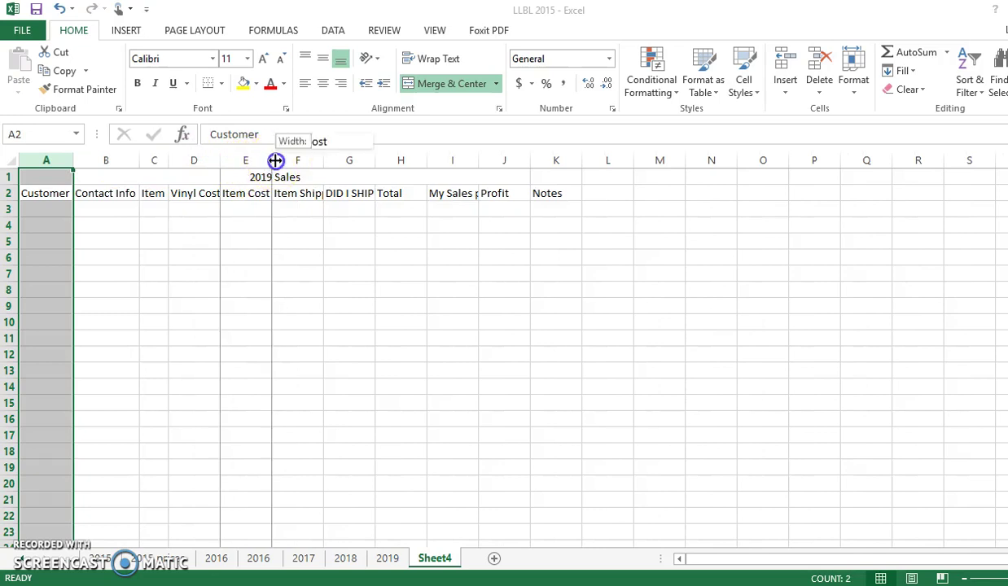
{"action": "double_click", "coordinate": [324, 162]}
{"action": "double_click", "coordinate": [426, 160]}
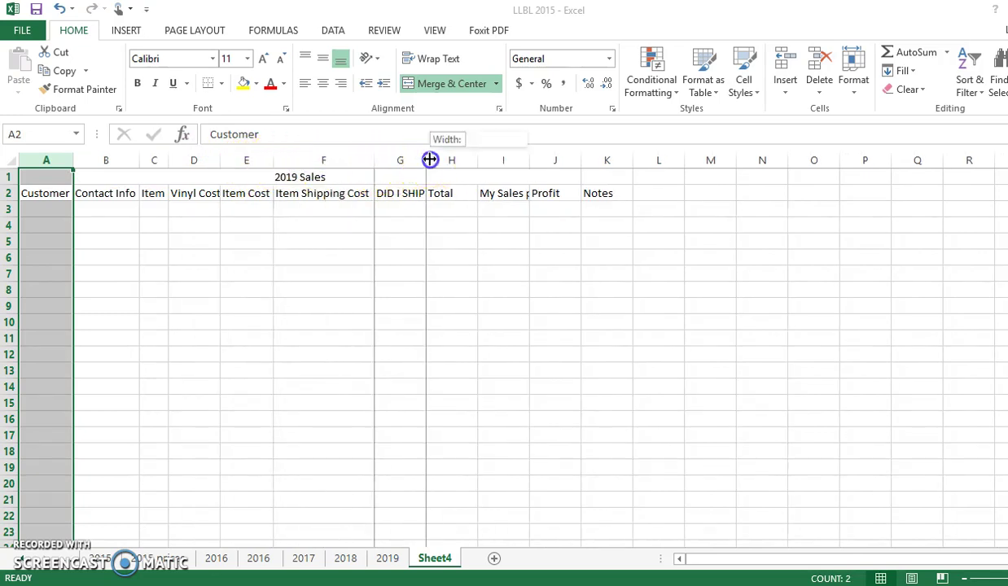
{"action": "double_click", "coordinate": [497, 161]}
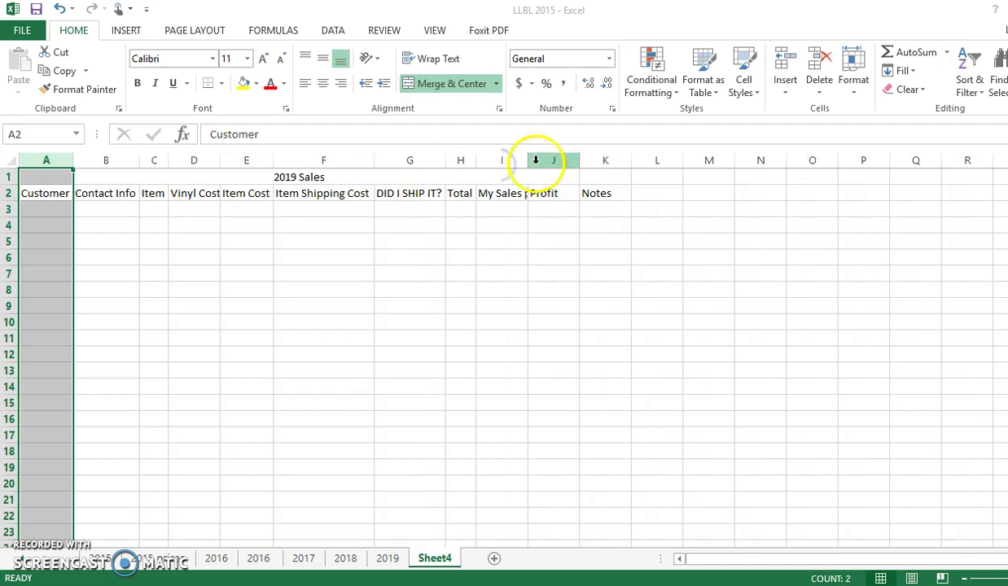
{"action": "double_click", "coordinate": [529, 162]}
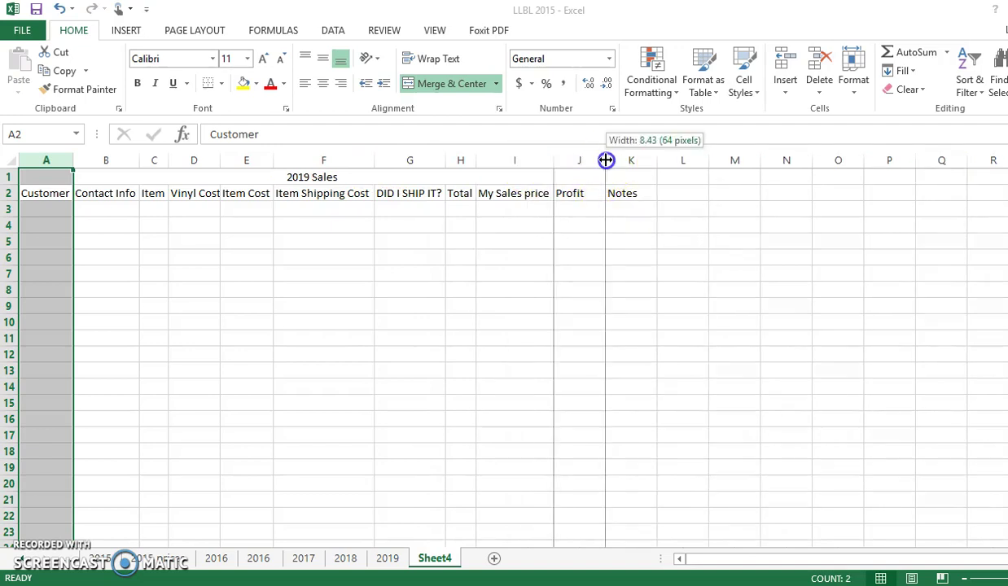
{"action": "double_click", "coordinate": [610, 160]}
{"action": "left_click", "coordinate": [69, 209]}
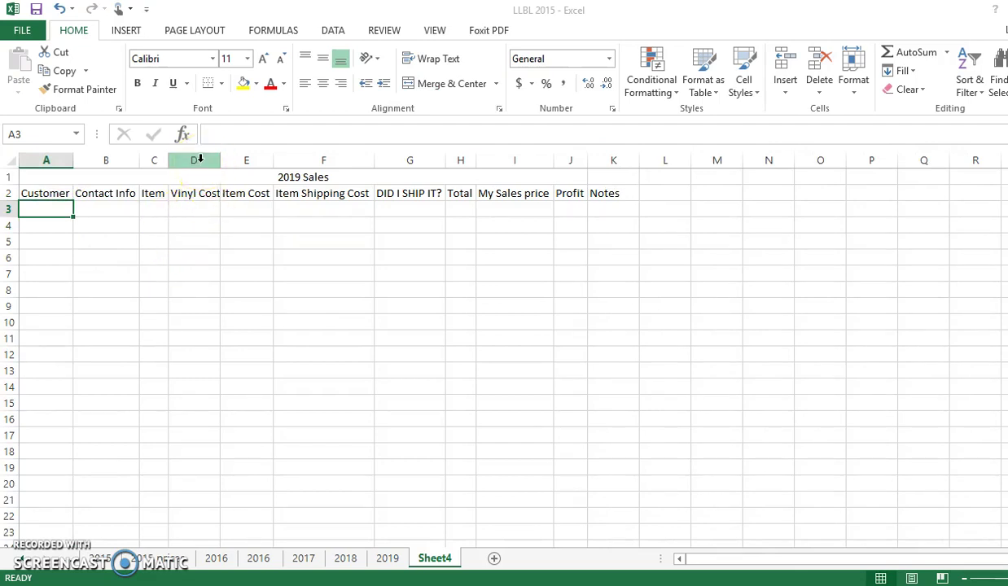
- Apply Accounting number format to columns D, E, F and G
{"action": "left_click", "coordinate": [199, 159]}
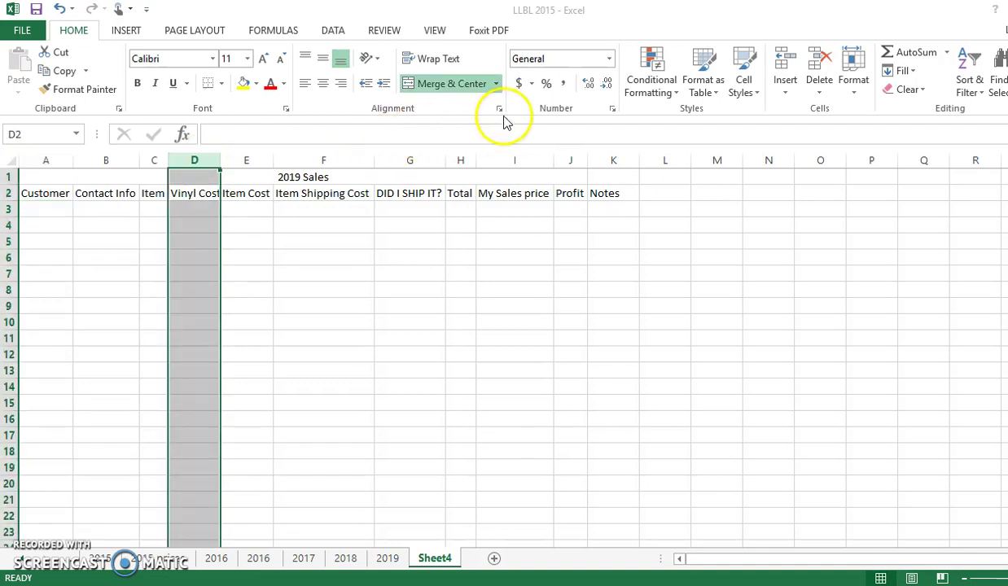
{"action": "left_click", "coordinate": [520, 83]}
{"action": "left_click", "coordinate": [246, 159]}
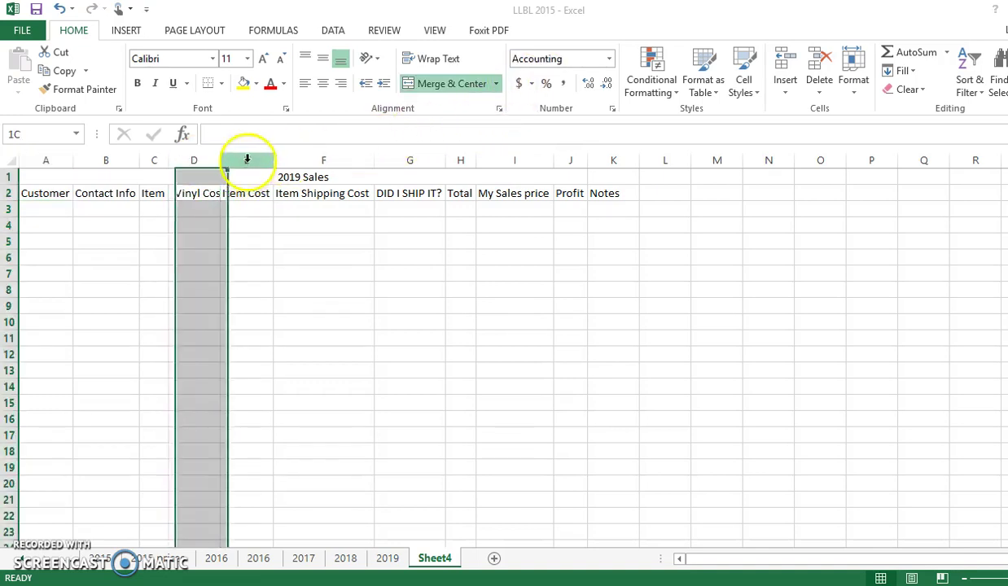
{"action": "left_click", "coordinate": [519, 84]}
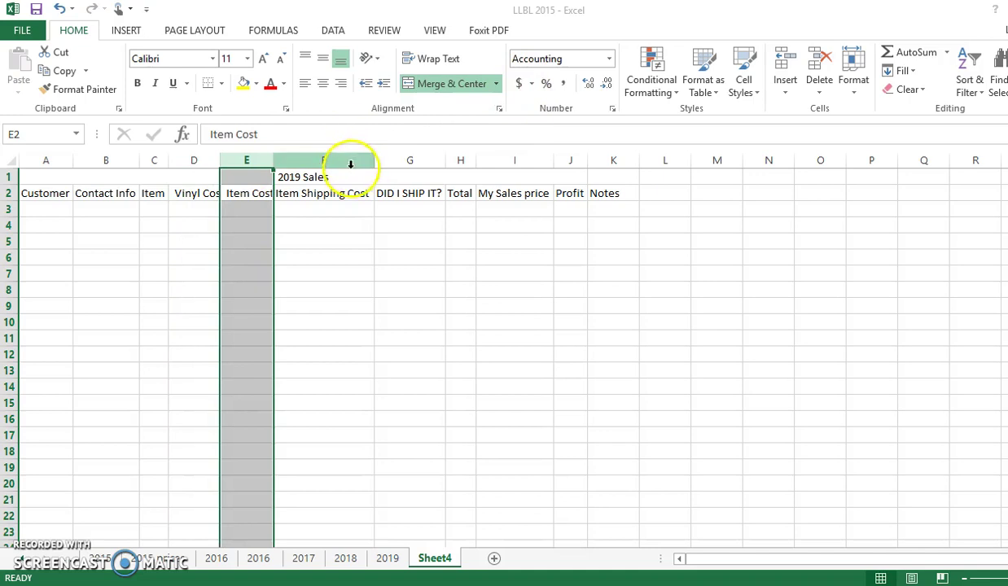
{"action": "left_click", "coordinate": [348, 160]}
{"action": "left_click", "coordinate": [519, 84]}
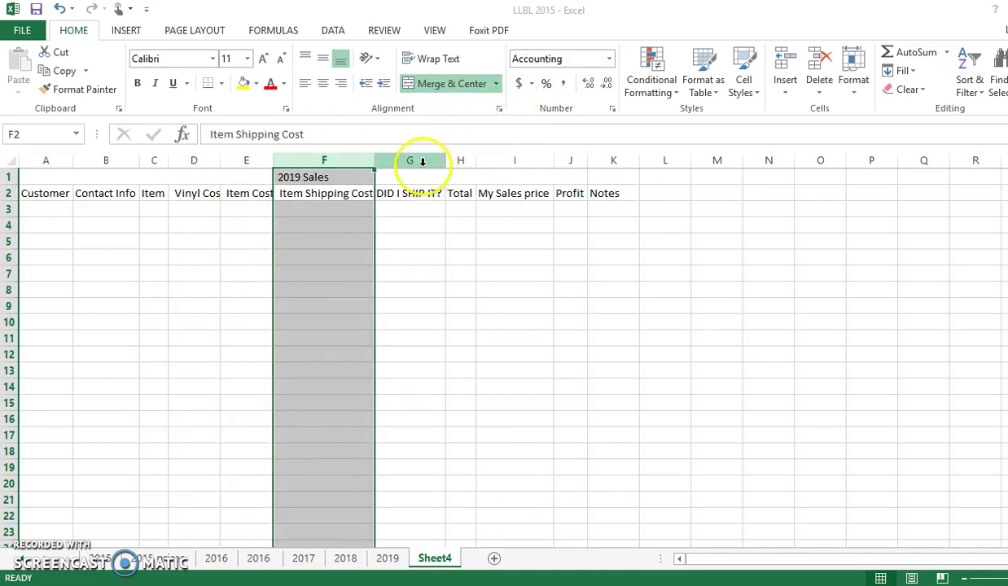
{"action": "left_click", "coordinate": [411, 159]}
{"action": "left_click", "coordinate": [520, 84]}
- Apply Accounting number format to columns H, I and J as well
{"action": "left_click", "coordinate": [460, 160]}
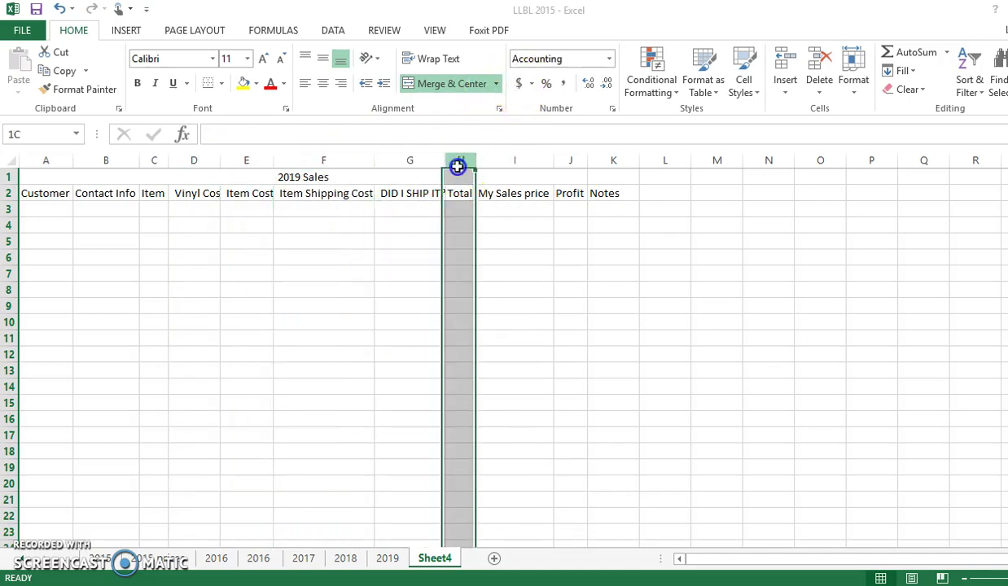
{"action": "left_click", "coordinate": [520, 84]}
{"action": "left_click", "coordinate": [516, 160]}
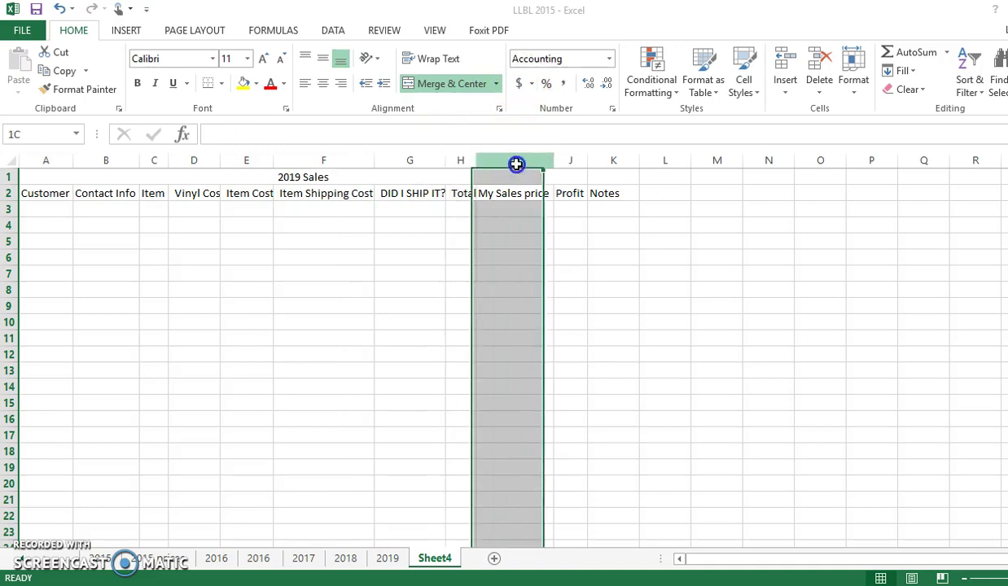
{"action": "left_click", "coordinate": [520, 84]}
{"action": "left_click", "coordinate": [571, 160]}
{"action": "left_click", "coordinate": [519, 83]}
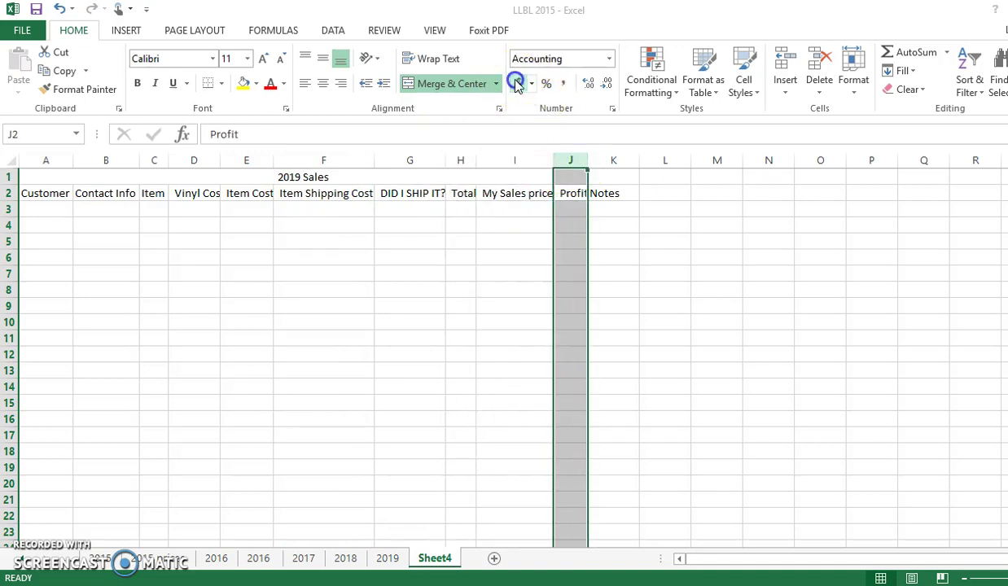
{"action": "left_click", "coordinate": [50, 209]}
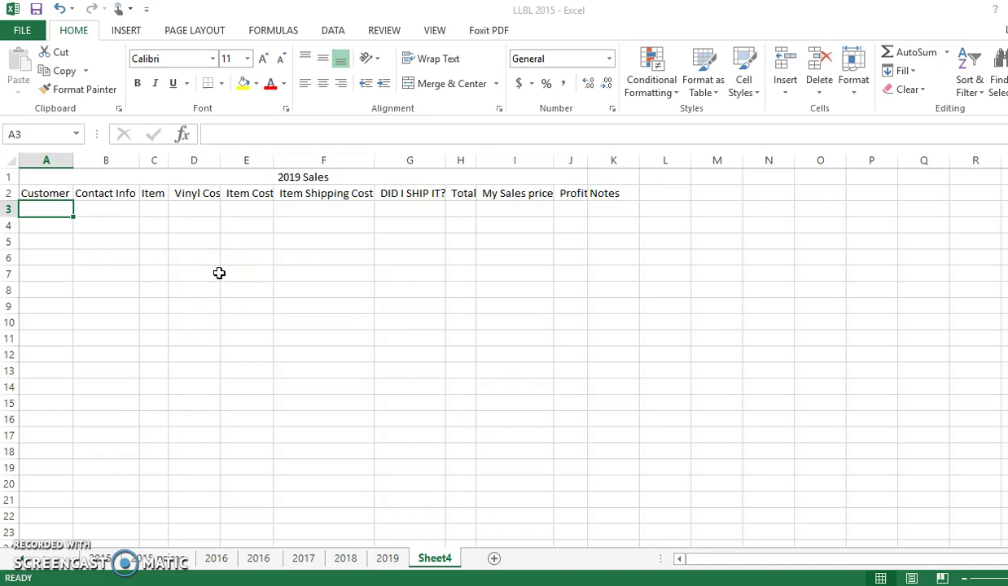
- Enter the customer's name, contact 'personal FB' and item 'bday tshirt' in A3:C3
{"action": "type", "text": "SAH"}
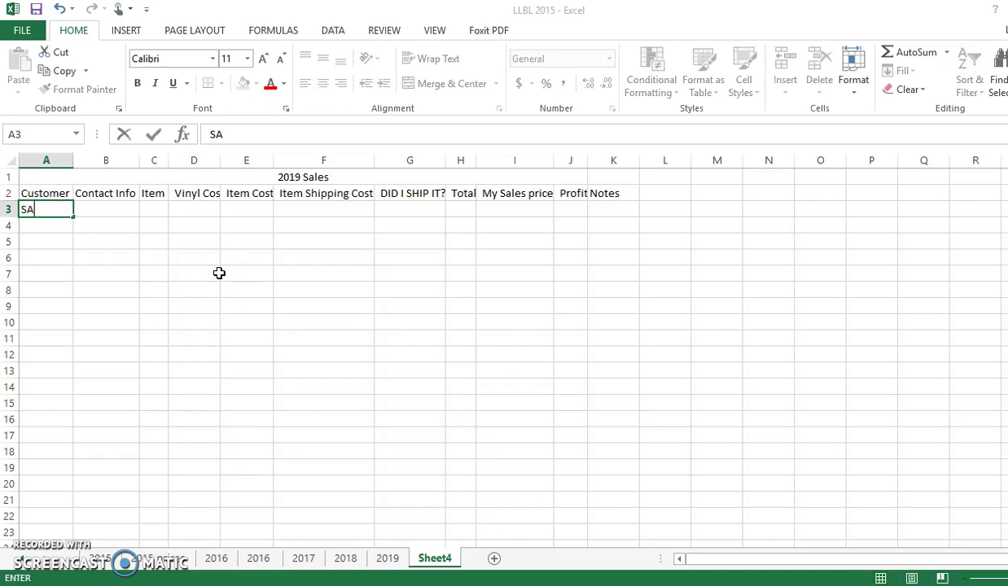
{"action": "key", "text": "BackSpace"}
{"action": "key", "text": "BackSpace"}
{"action": "type", "text": "ally"}
{"action": "key", "text": "Tab"}
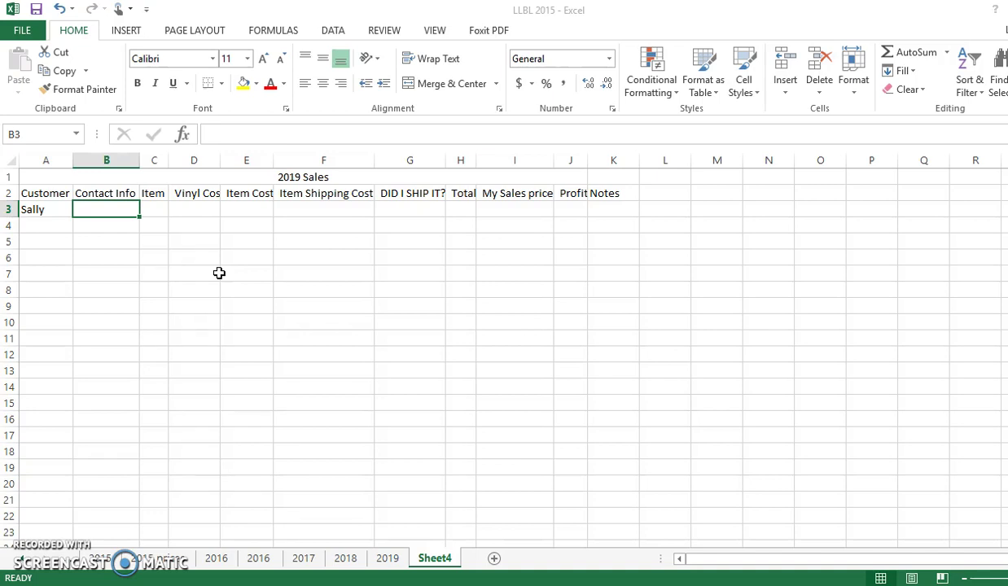
{"action": "type", "text": "personal FB"}
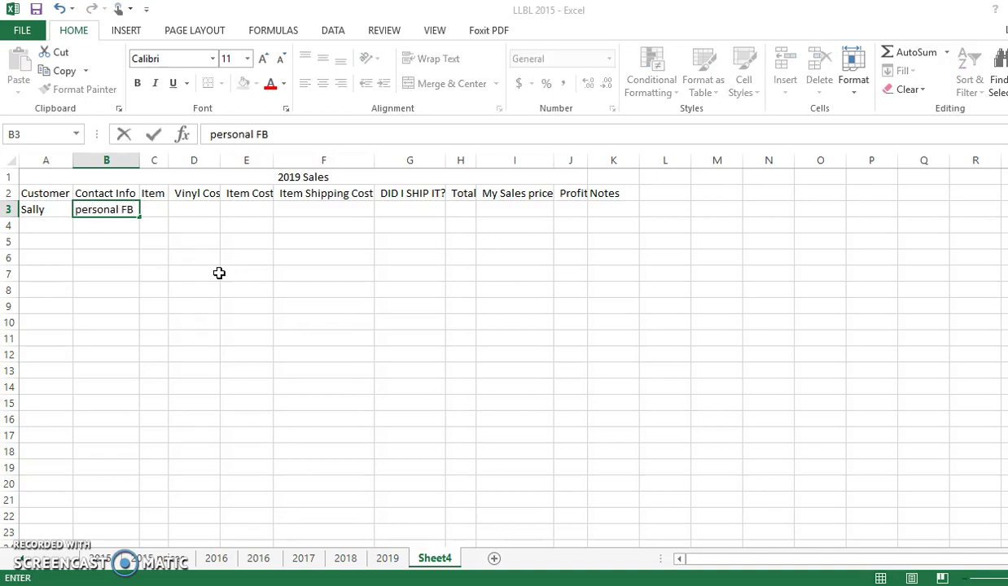
{"action": "key", "text": "Tab"}
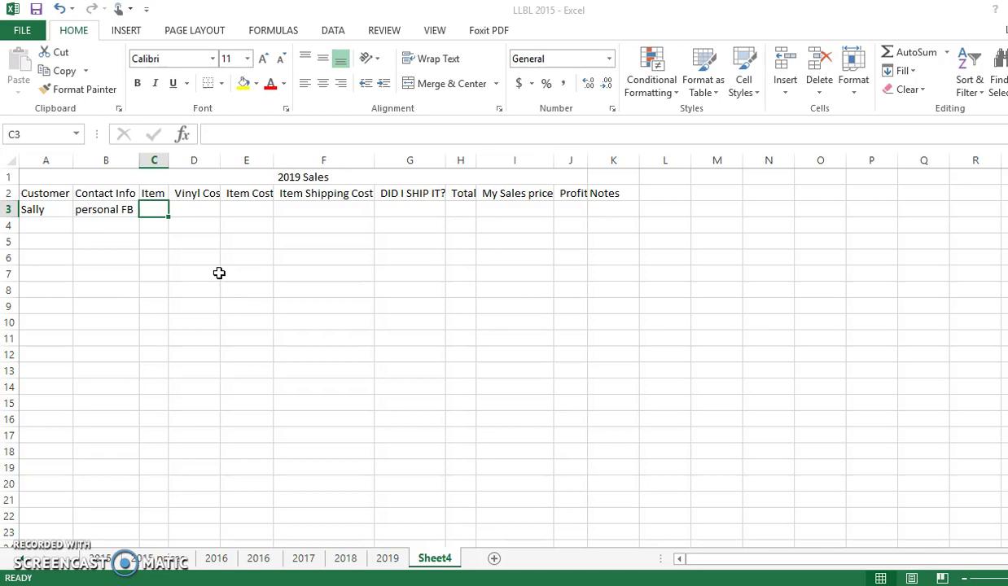
{"action": "type", "text": "bday t"}
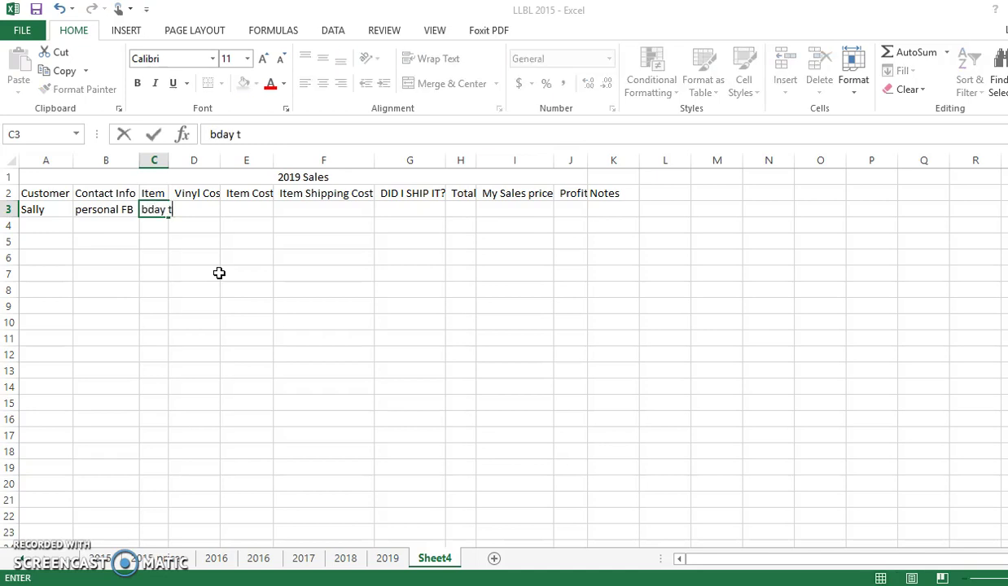
{"action": "type", "text": "shirt"}
{"action": "key", "text": "Tab"}
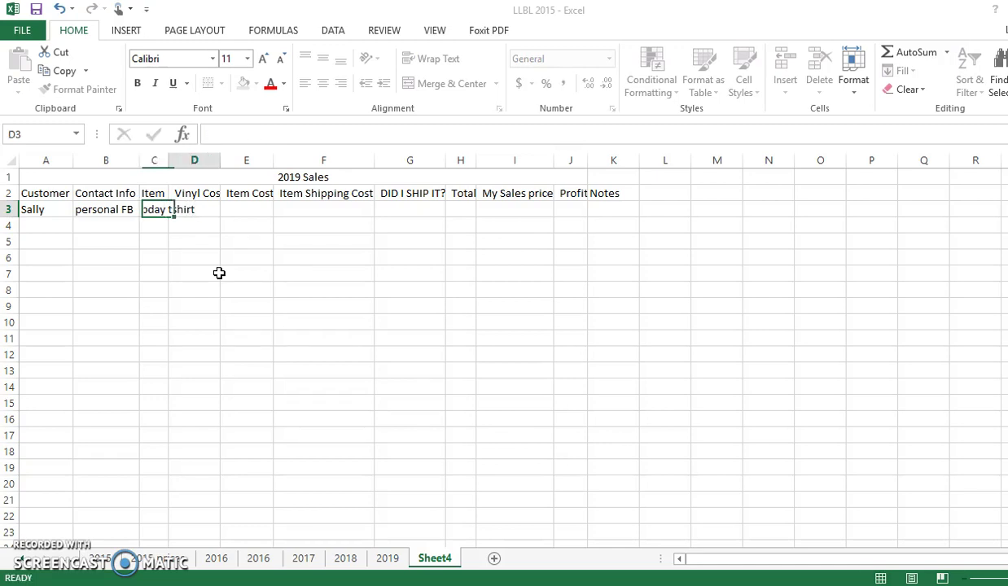
- Enter amounts 0, 4.26, 5.95 and 5 in D3:G3
{"action": "type", "text": "0"}
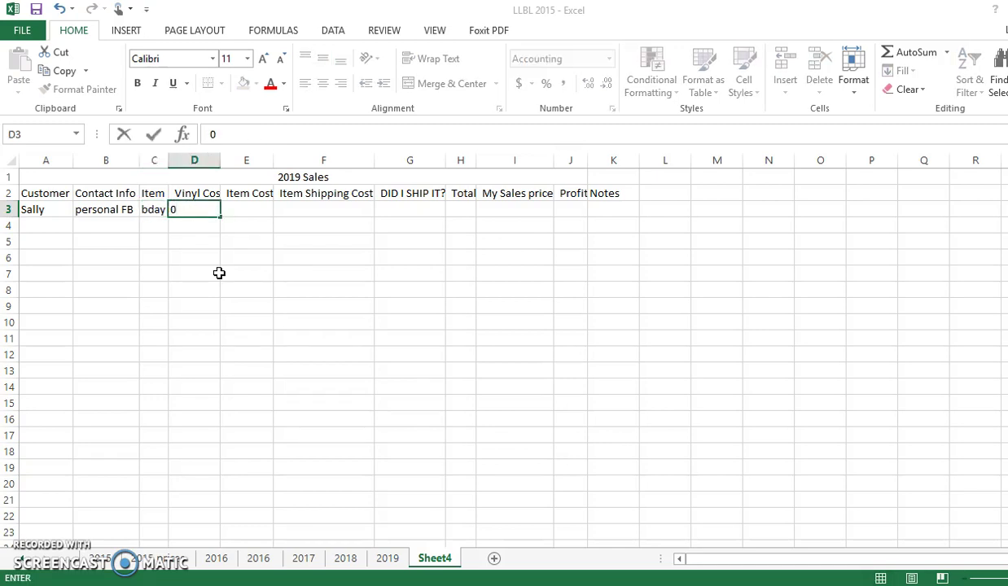
{"action": "key", "text": "Tab"}
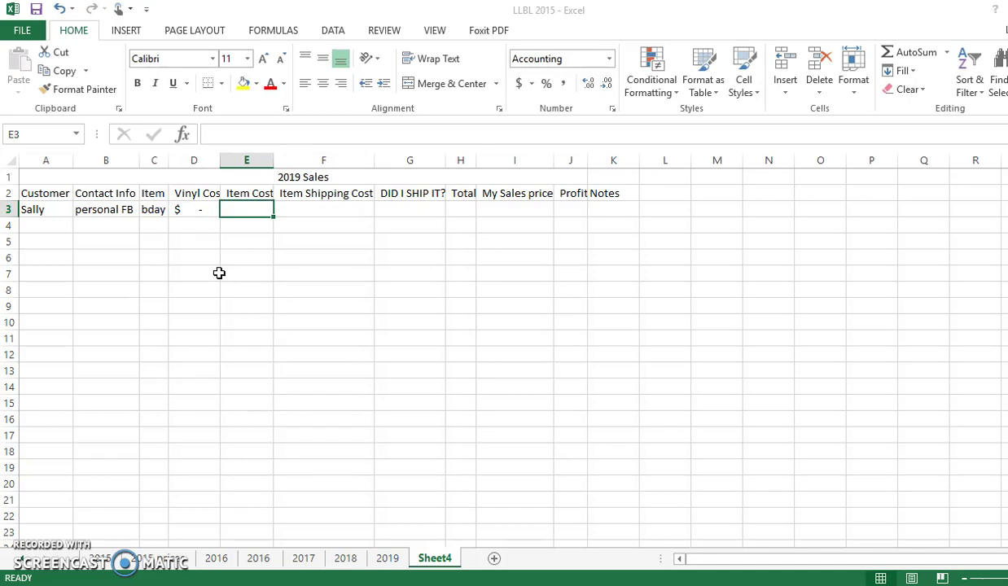
{"action": "type", "text": "4.26"}
{"action": "key", "text": "Tab"}
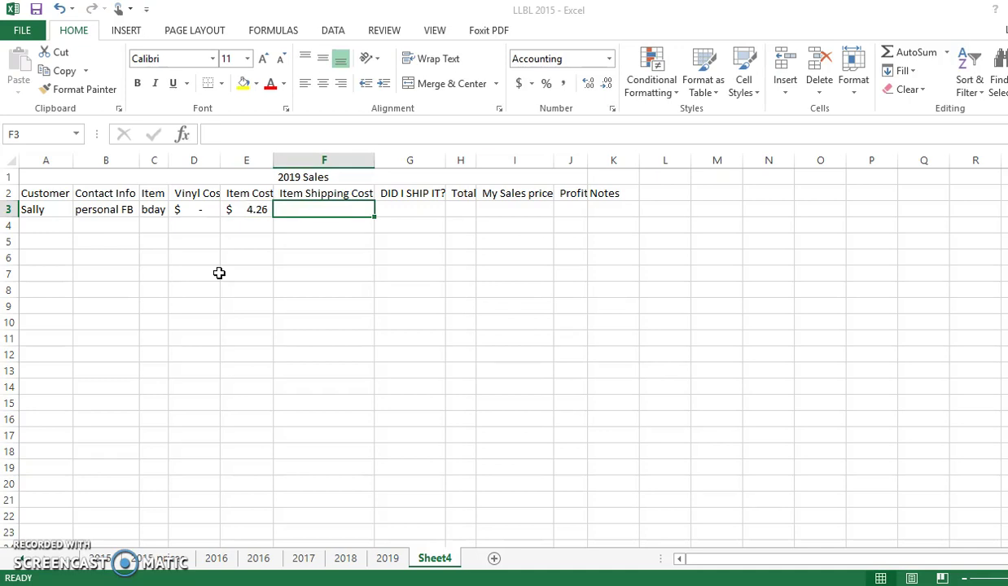
{"action": "type", "text": "5.95"}
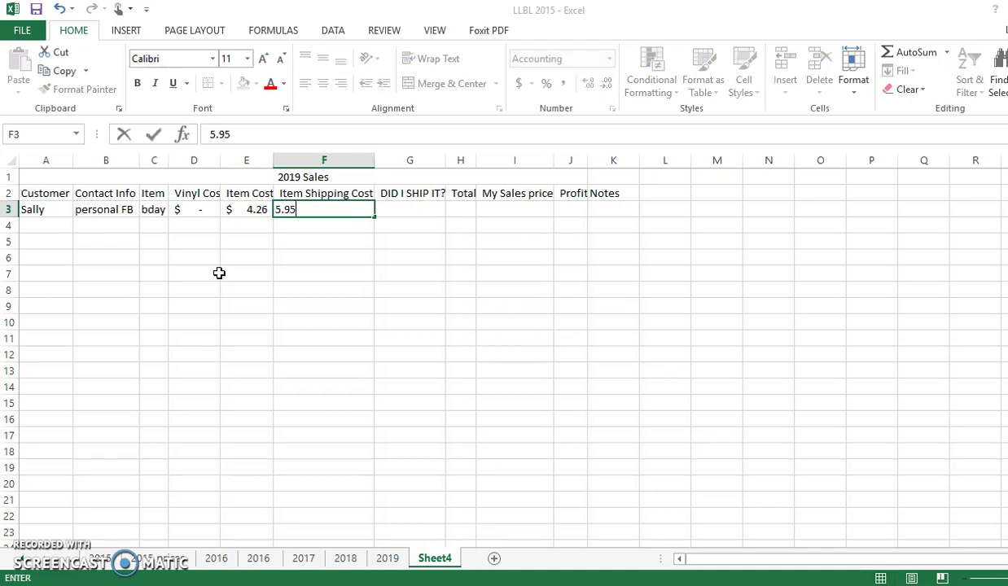
{"action": "key", "text": "Tab"}
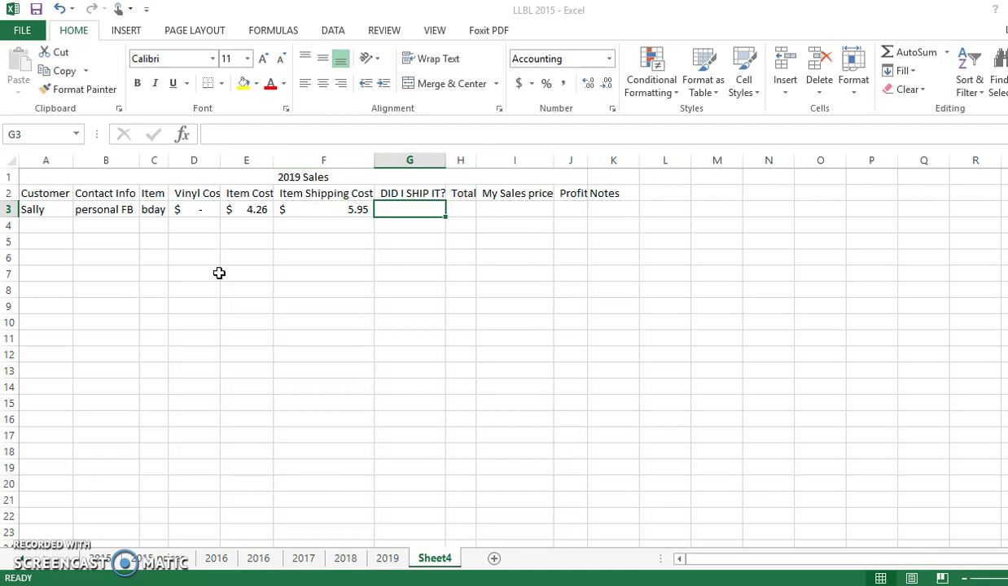
{"action": "type", "text": "5"}
{"action": "key", "text": "Tab"}
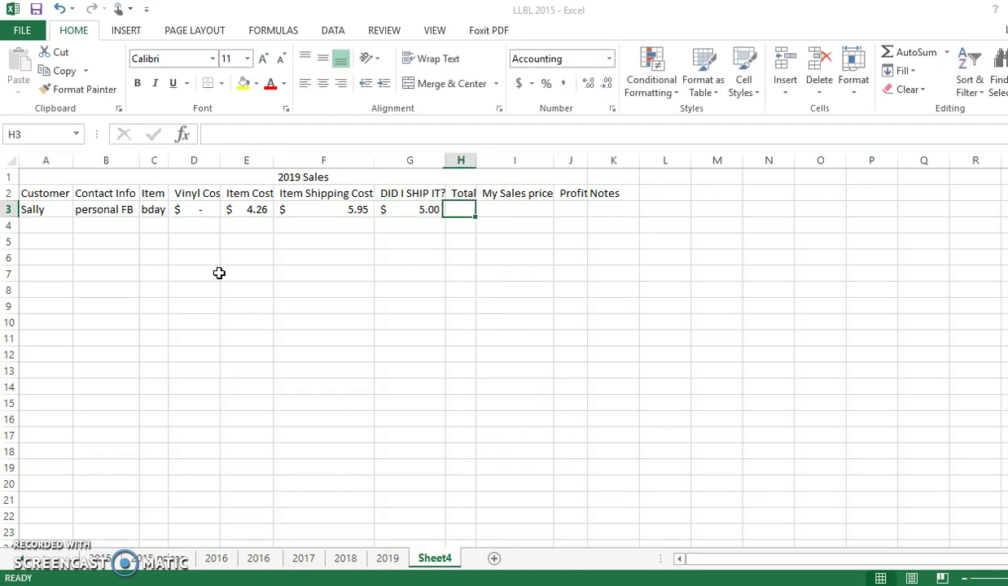
{"action": "key", "text": "Tab"}
{"action": "key", "text": "Tab"}
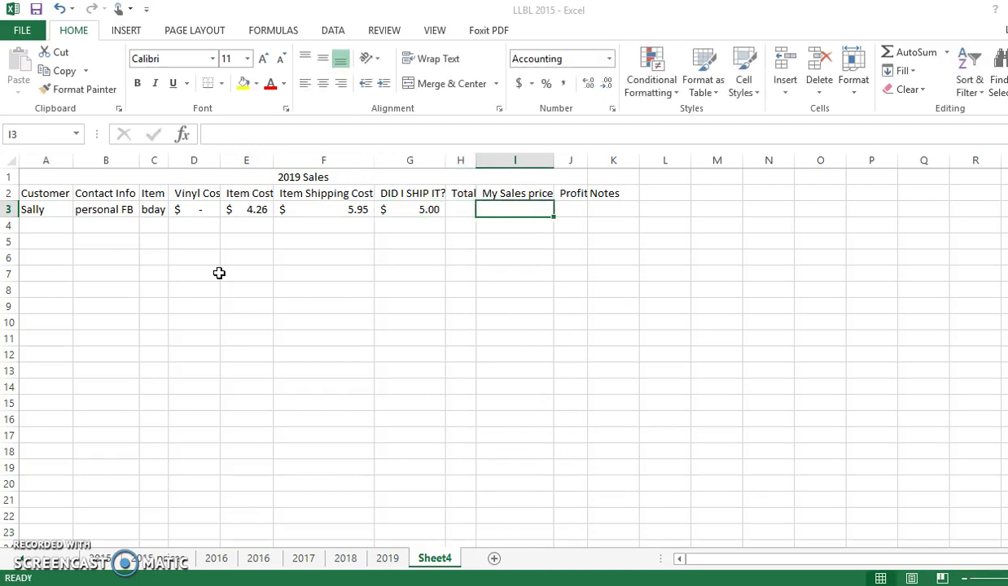
- Widen columns C through G so 'bday tshirt' and the long cost headers display fully
{"action": "double_click", "coordinate": [219, 159]}
{"action": "left_click_drag", "start_coordinate": [286, 160], "coordinate": [293, 159]}
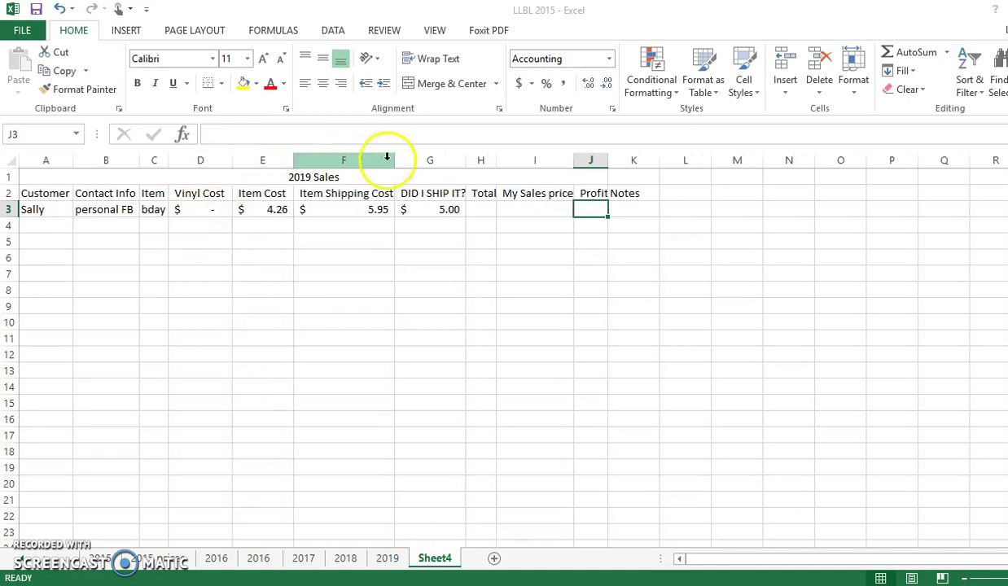
{"action": "left_click_drag", "start_coordinate": [387, 160], "coordinate": [402, 160]}
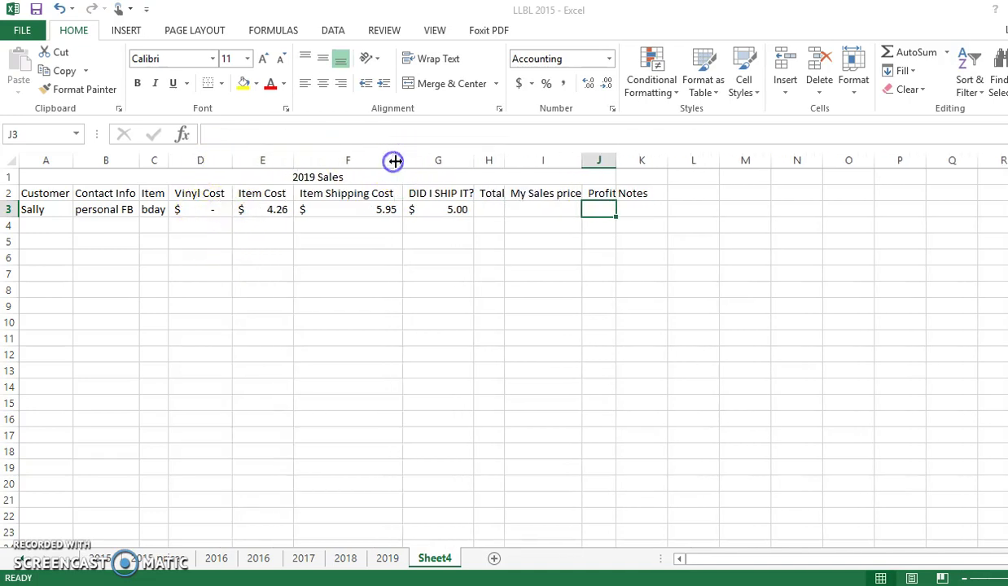
{"action": "double_click", "coordinate": [477, 161]}
{"action": "left_click_drag", "start_coordinate": [168, 160], "coordinate": [198, 160]}
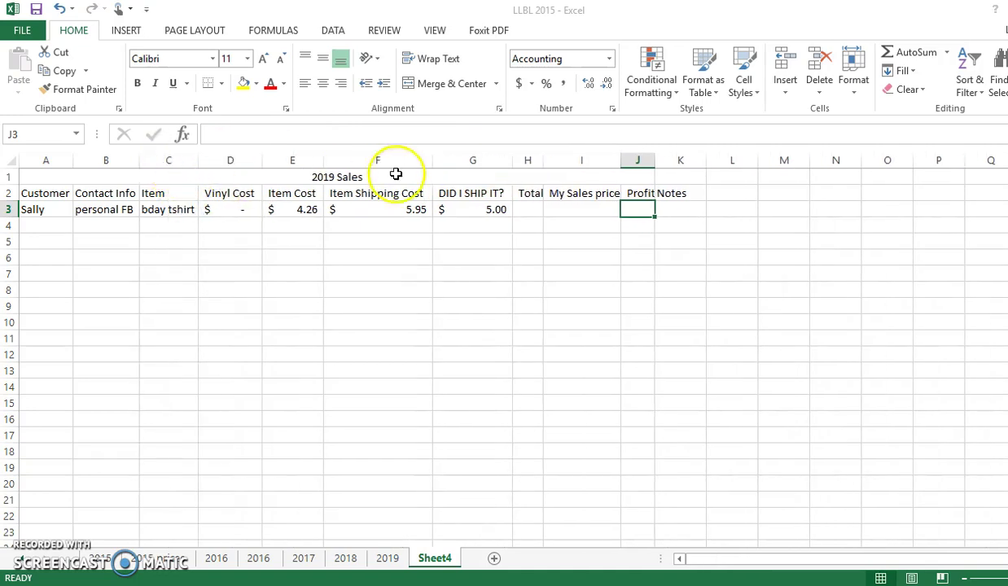
{"action": "left_click_drag", "start_coordinate": [543, 160], "coordinate": [551, 159]}
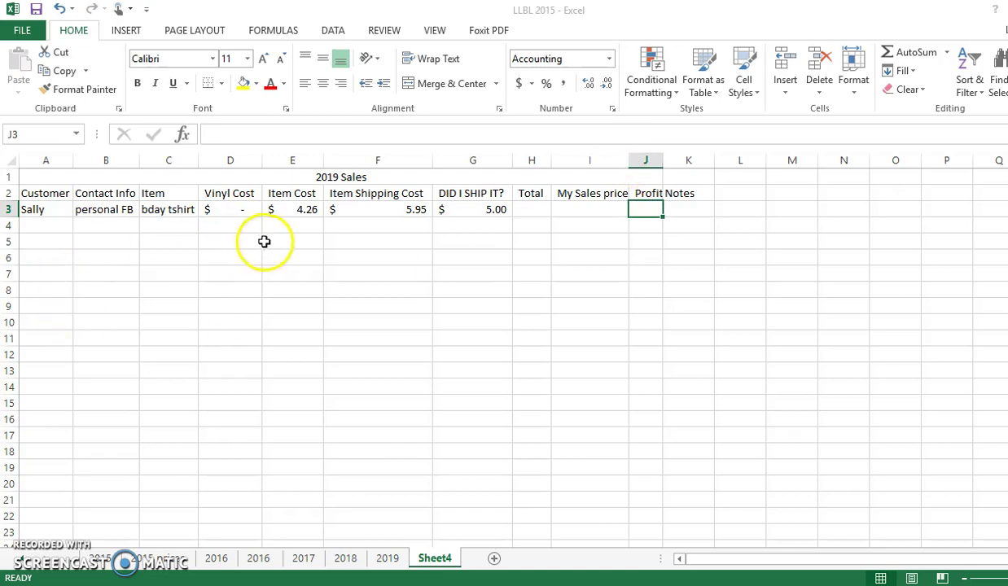
- Put =SUM(D3+E3+F3+G3) in Total cell H3, giving $15.21
{"action": "left_click", "coordinate": [544, 210]}
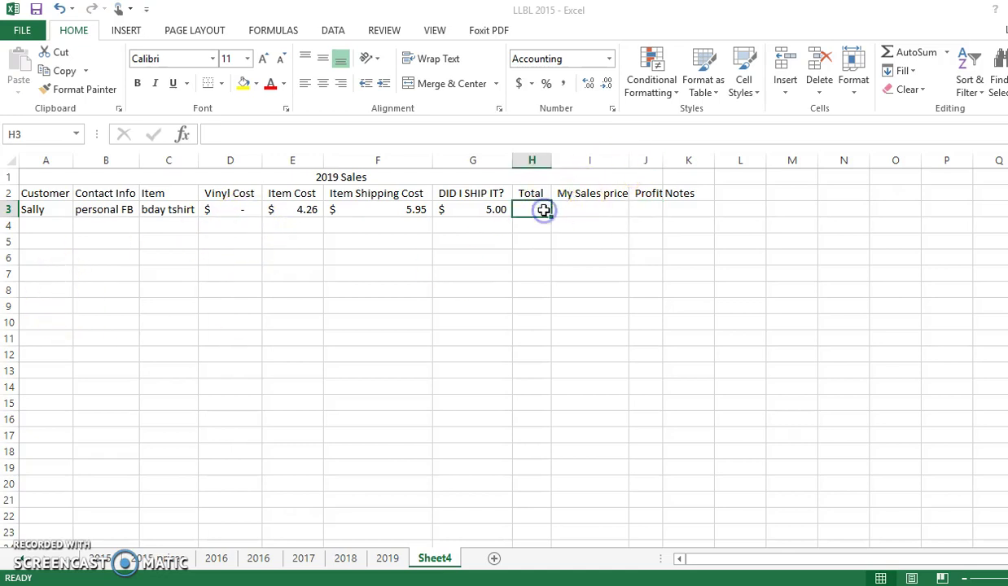
{"action": "left_click", "coordinate": [918, 52]}
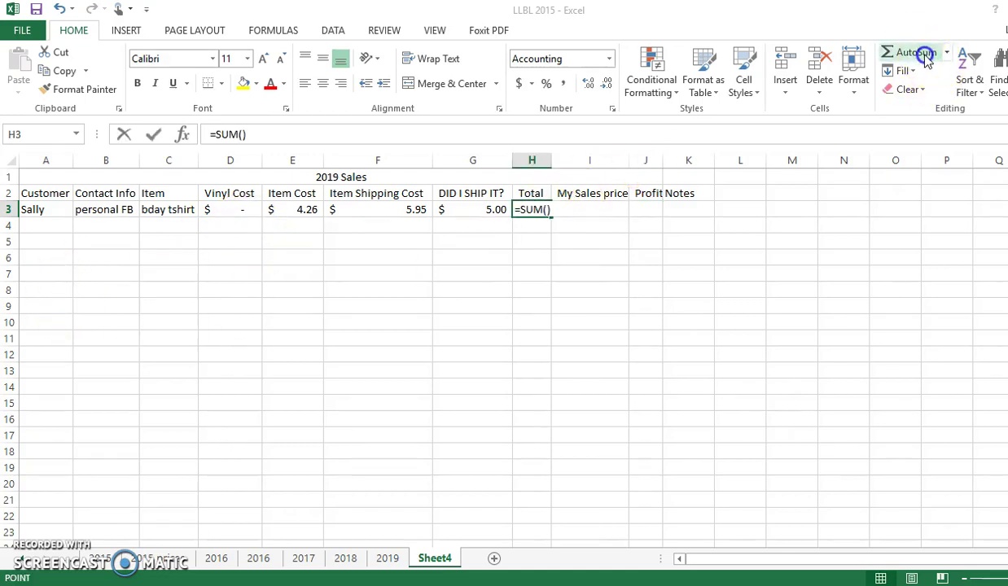
{"action": "left_click", "coordinate": [234, 213]}
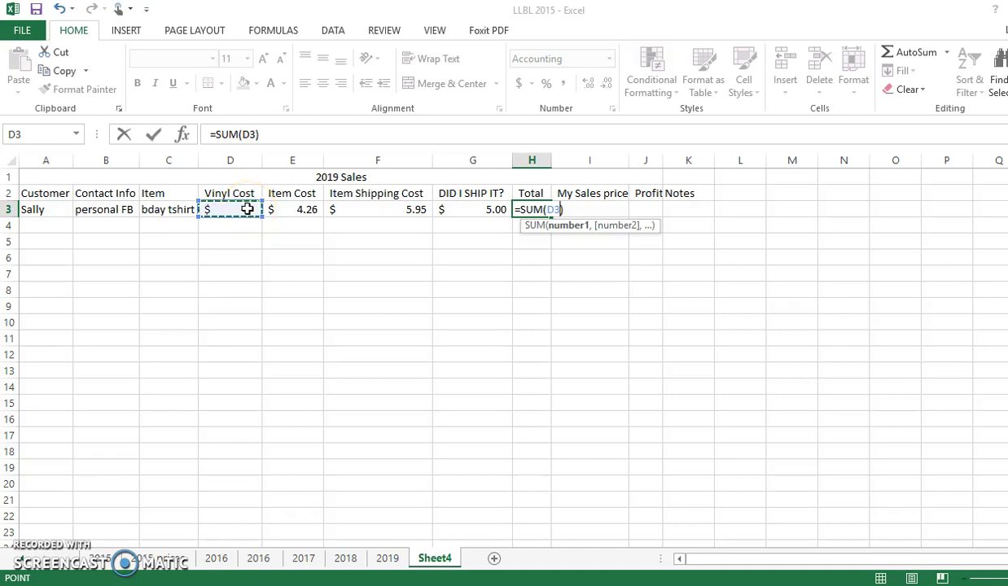
{"action": "type", "text": "+"}
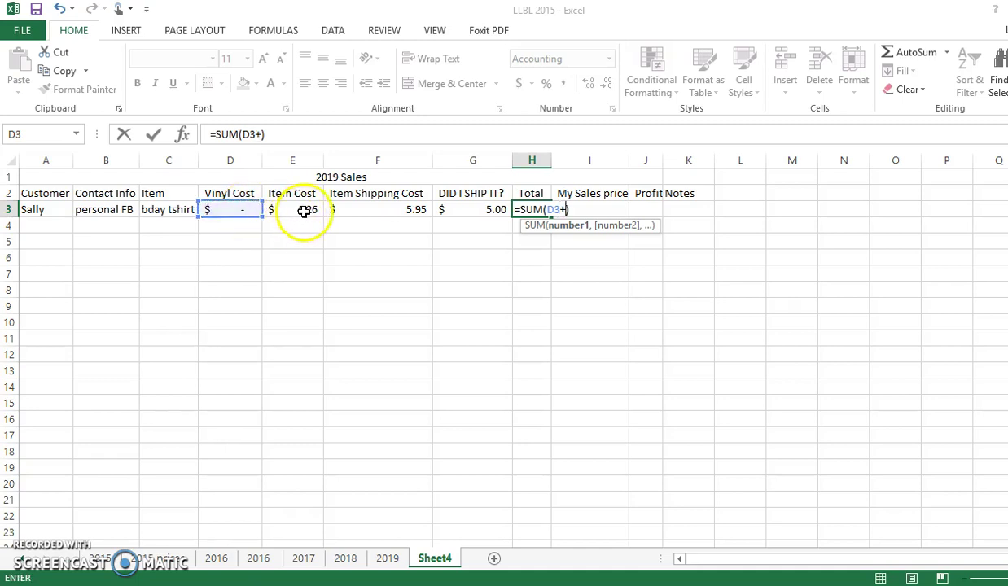
{"action": "left_click", "coordinate": [312, 209]}
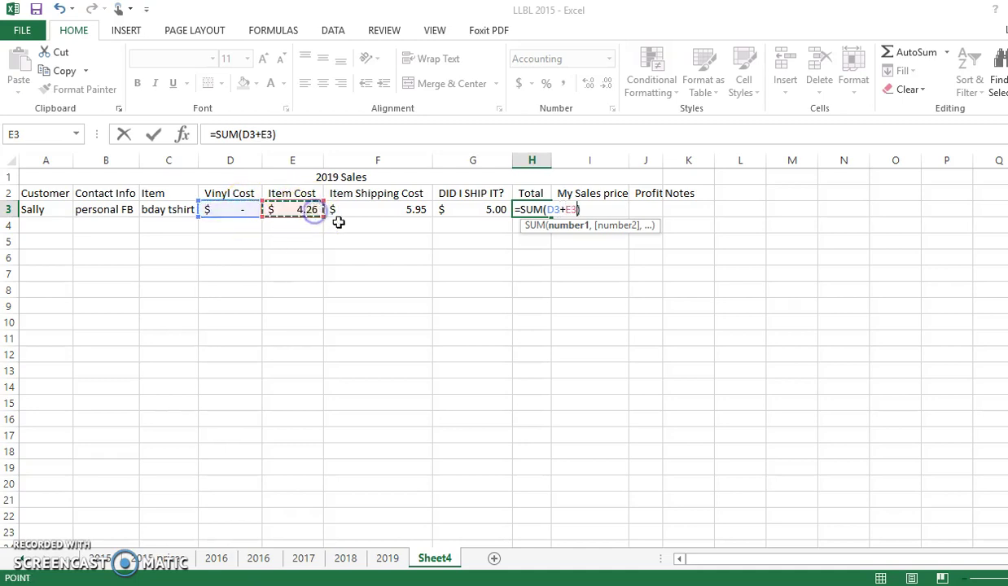
{"action": "type", "text": "+"}
{"action": "left_click", "coordinate": [391, 212]}
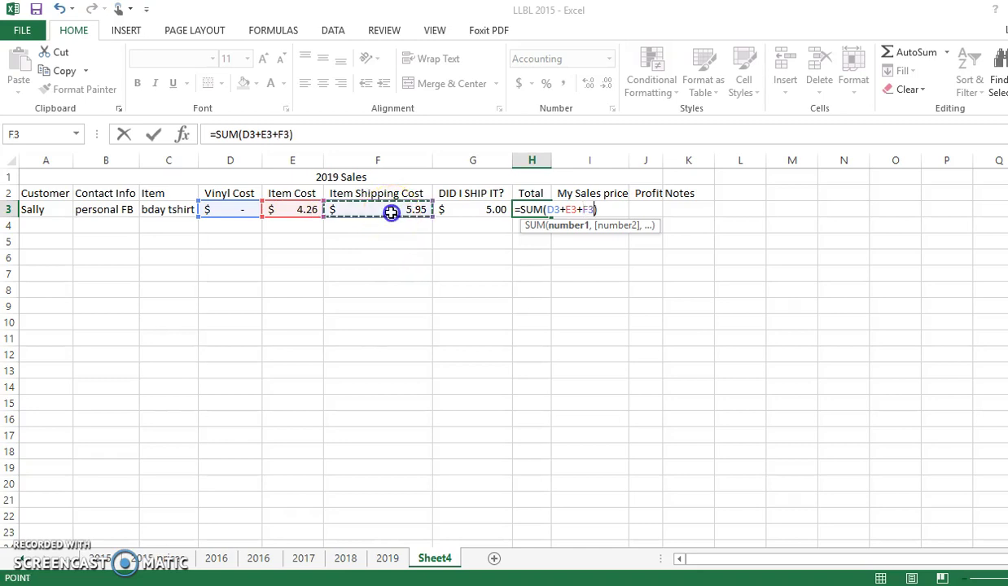
{"action": "type", "text": "+"}
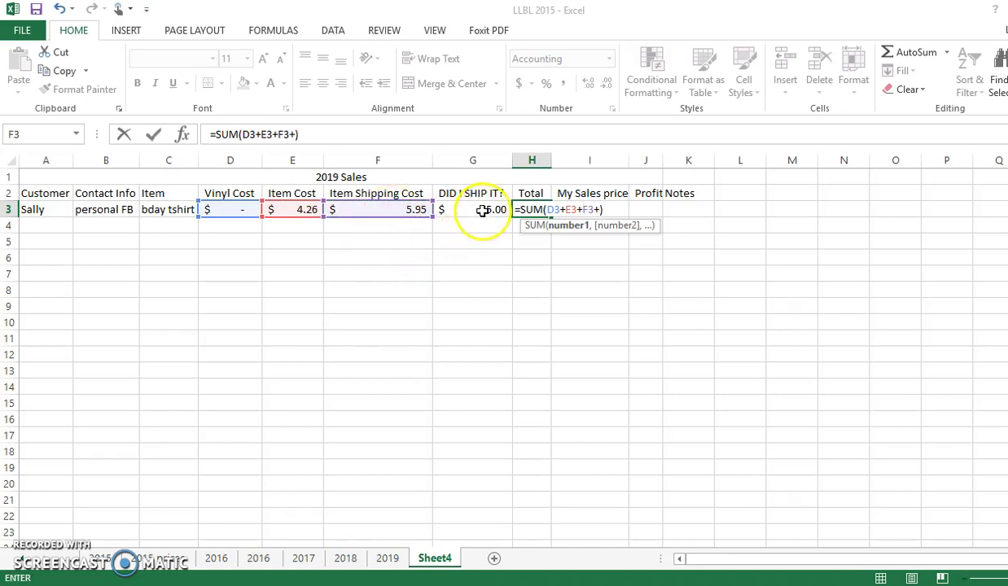
{"action": "left_click", "coordinate": [483, 211]}
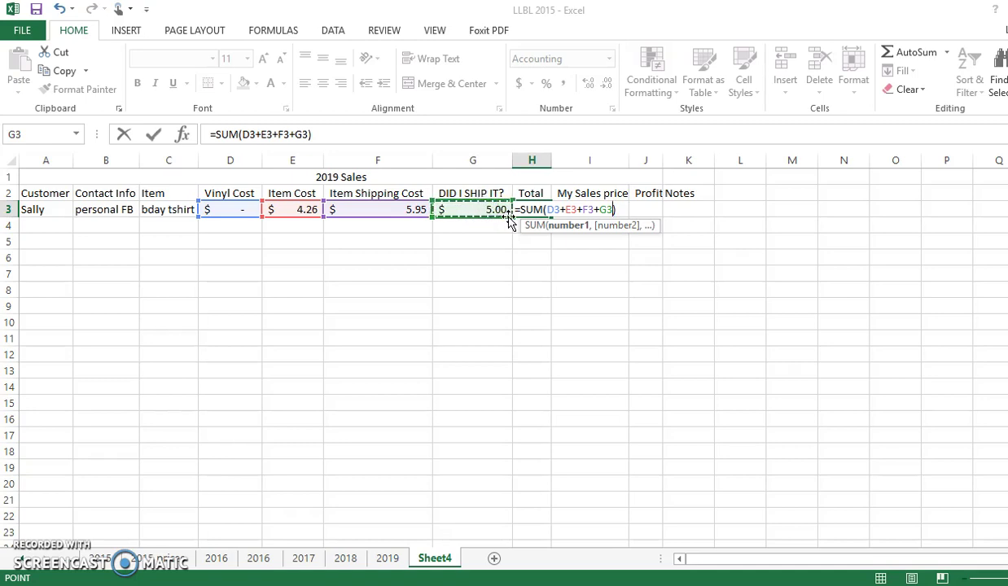
{"action": "type", "text": "+"}
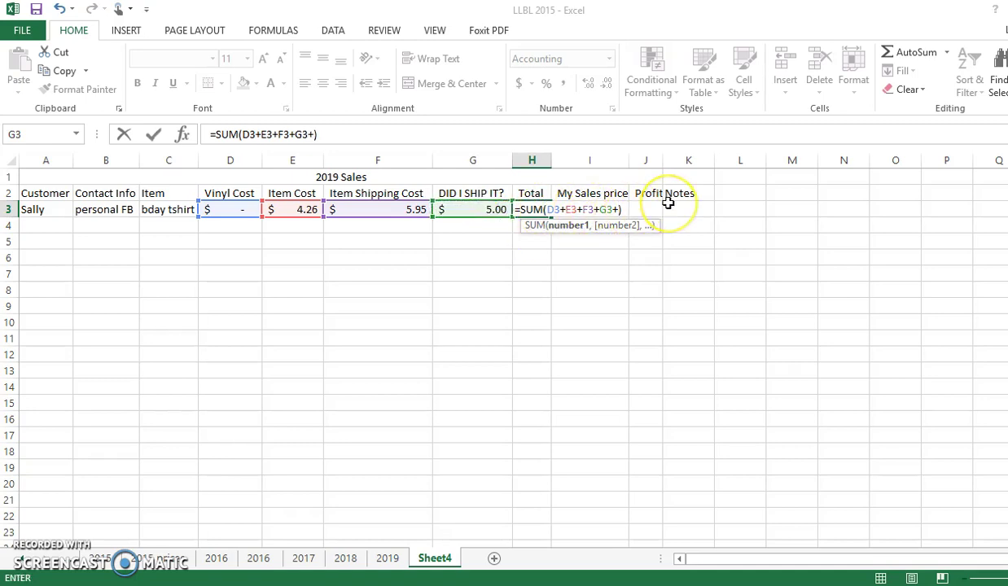
{"action": "key", "text": "BackSpace"}
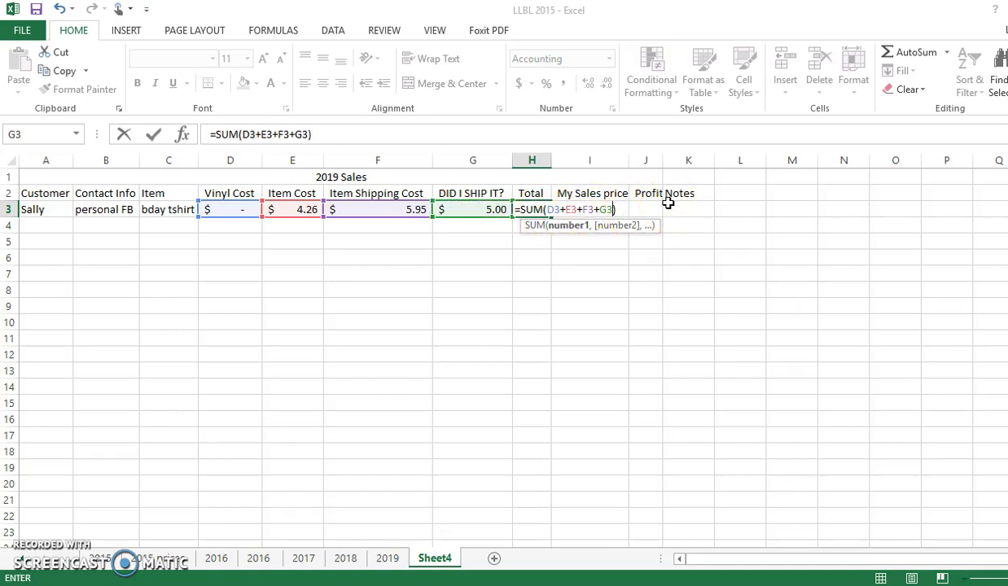
{"action": "key", "text": "Return"}
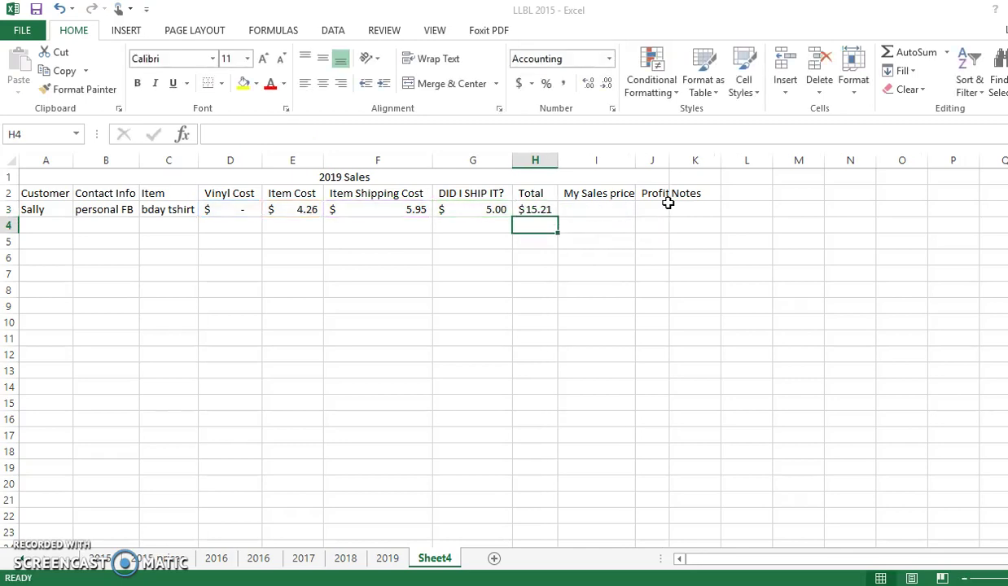
{"action": "left_click_drag", "start_coordinate": [480, 213], "coordinate": [302, 212]}
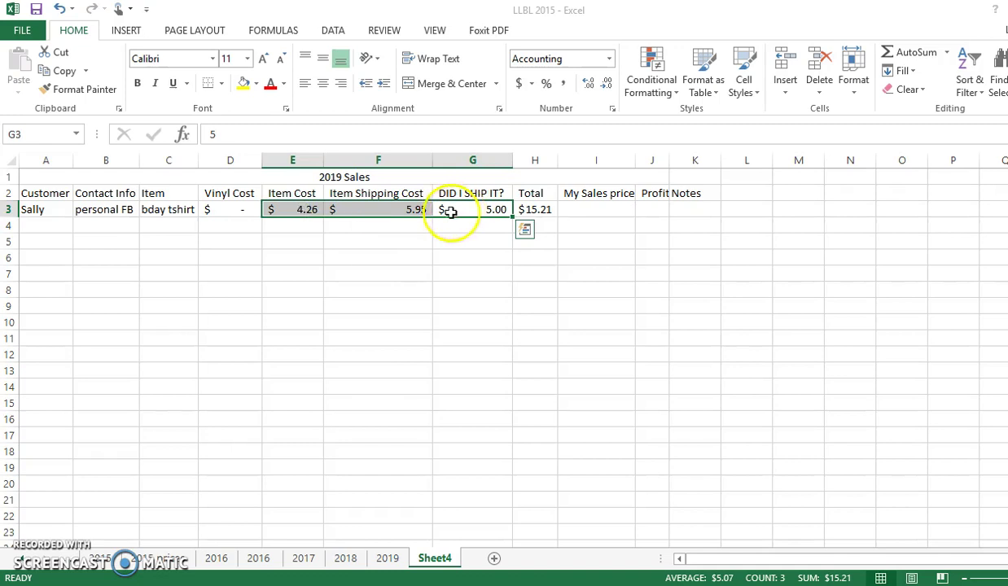
- Enter 22 as the My Sales price in I3
{"action": "left_click", "coordinate": [545, 211]}
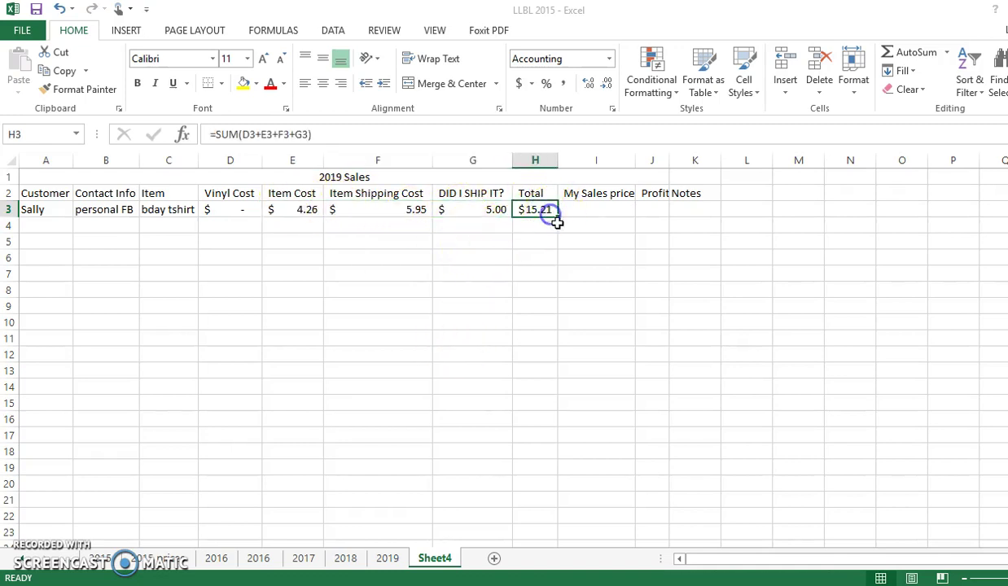
{"action": "left_click", "coordinate": [621, 211]}
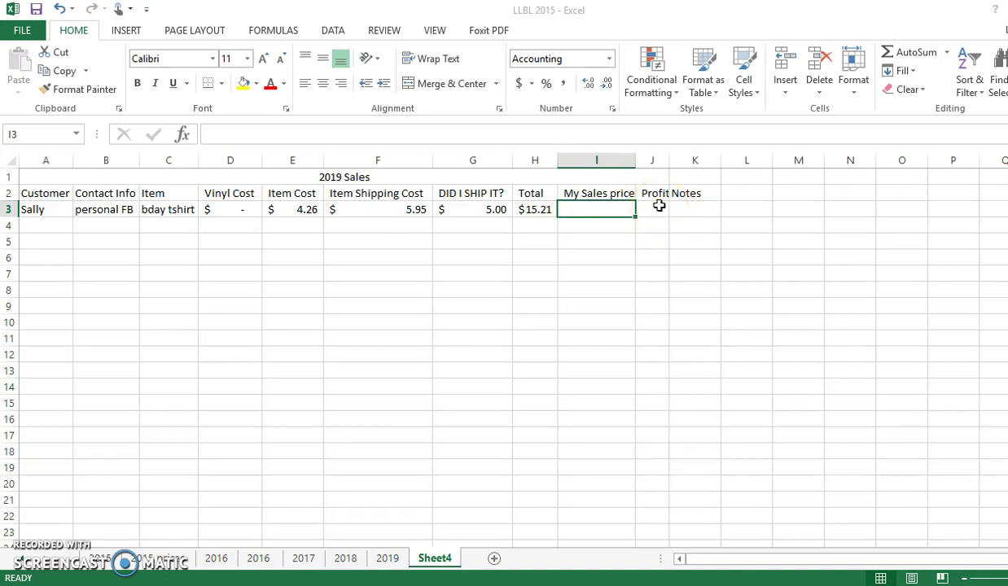
{"action": "type", "text": "22"}
{"action": "left_click", "coordinate": [655, 205]}
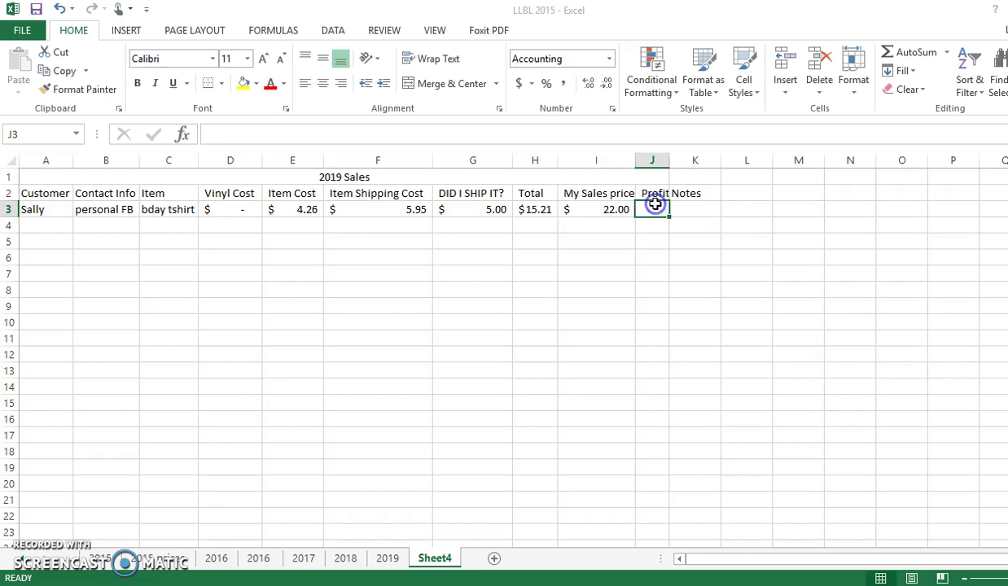
- Widen column J and enter =SUM(I3-H3) in Profit cell J3, showing $6.79
{"action": "left_click_drag", "start_coordinate": [669, 161], "coordinate": [678, 161]}
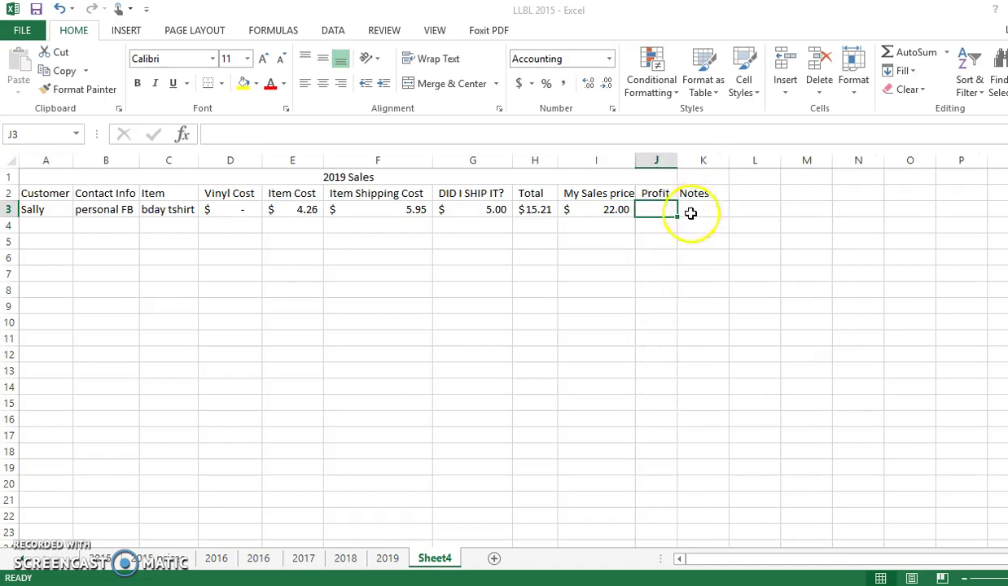
{"action": "left_click", "coordinate": [929, 56]}
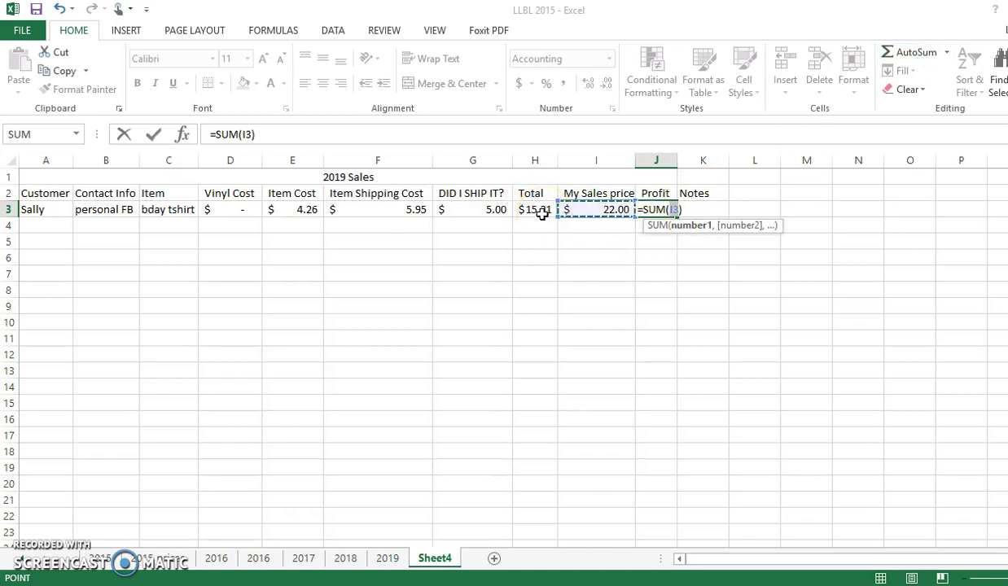
{"action": "left_click", "coordinate": [613, 212]}
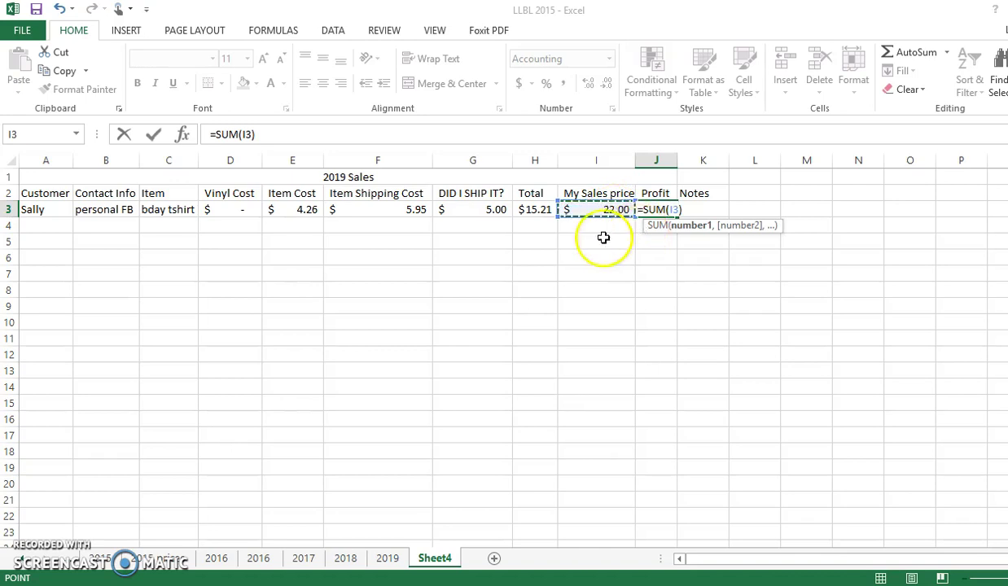
{"action": "type", "text": "-"}
{"action": "left_click", "coordinate": [541, 213]}
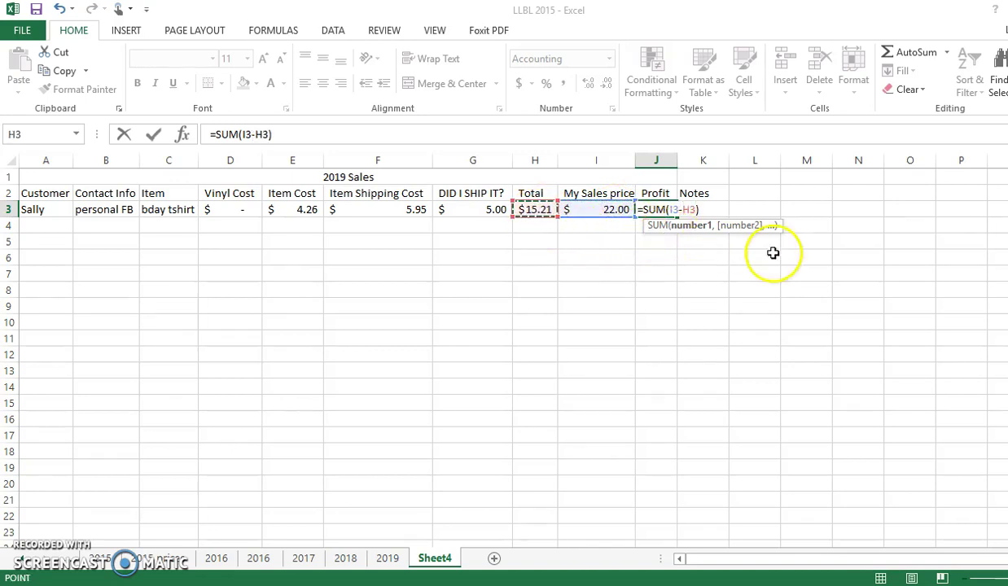
{"action": "key", "text": "ctrl+Return"}
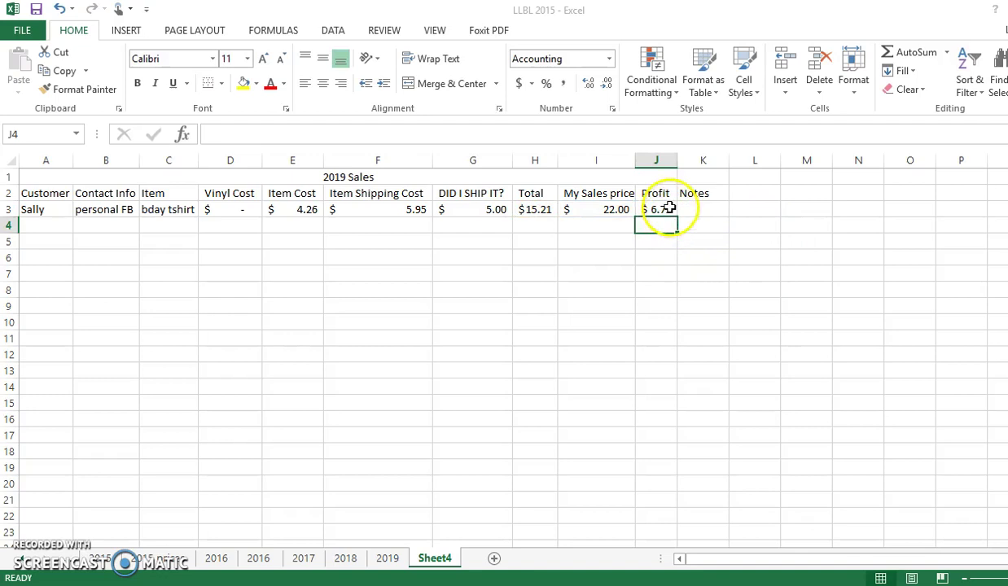
{"action": "left_click", "coordinate": [668, 209]}
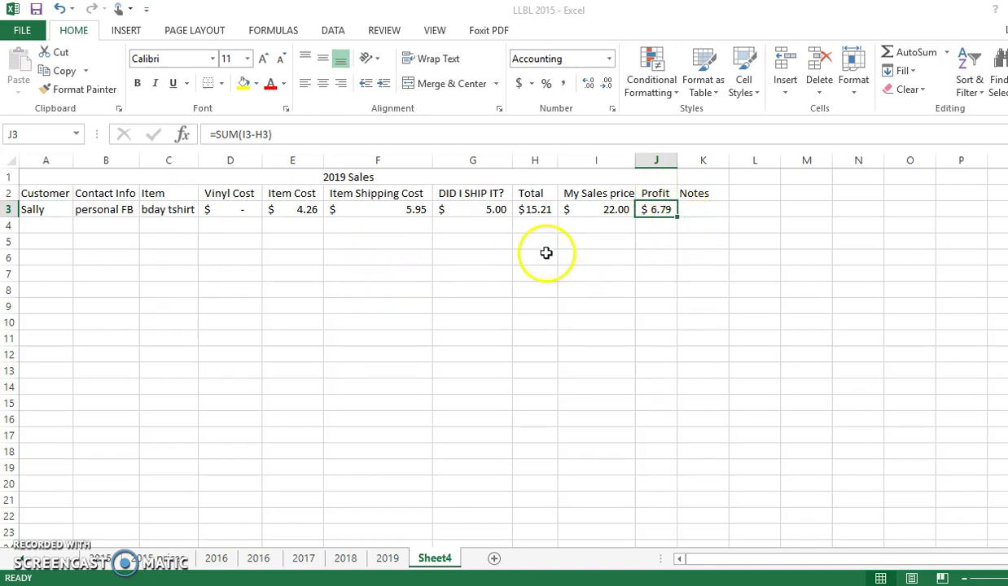
- Type 'had vinyl on hand.' into Notes cell K3
{"action": "left_click", "coordinate": [45, 226]}
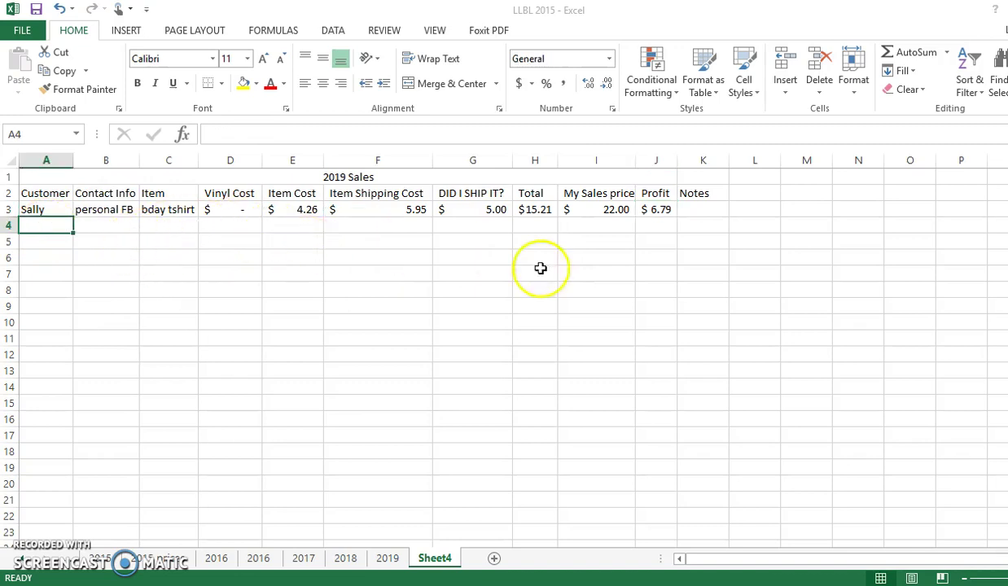
{"action": "left_click", "coordinate": [711, 210]}
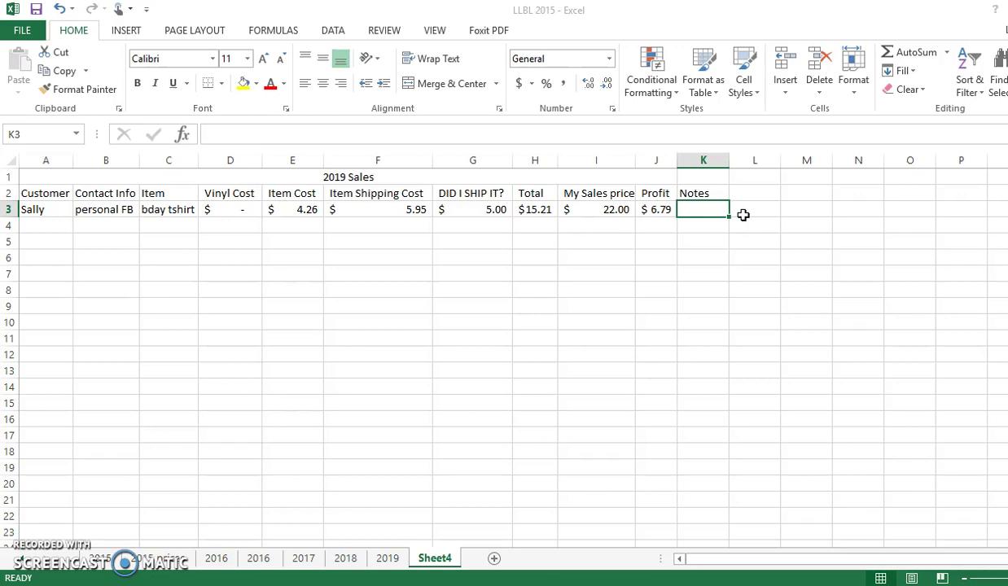
{"action": "type", "text": "had"}
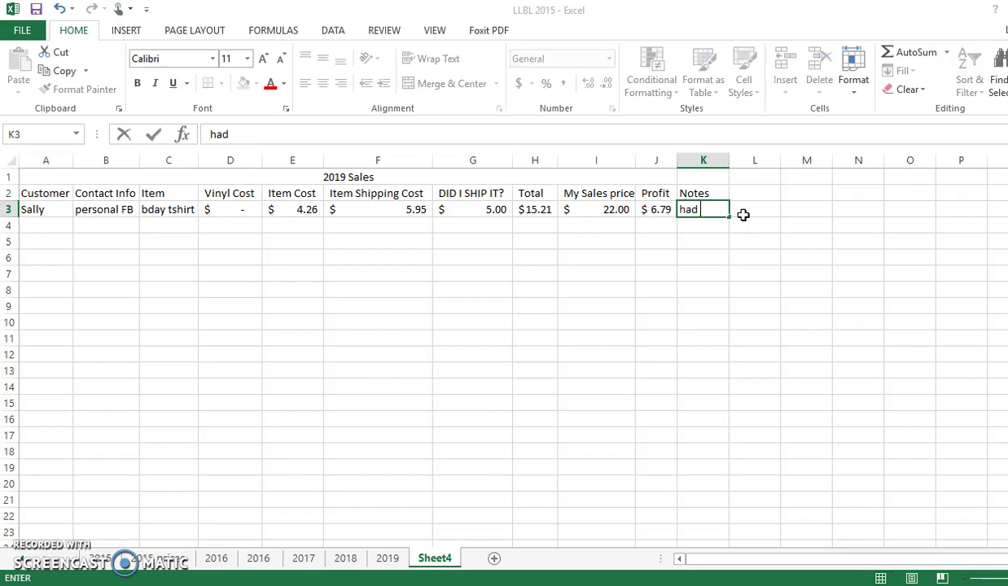
{"action": "type", "text": " vinyl on hand"}
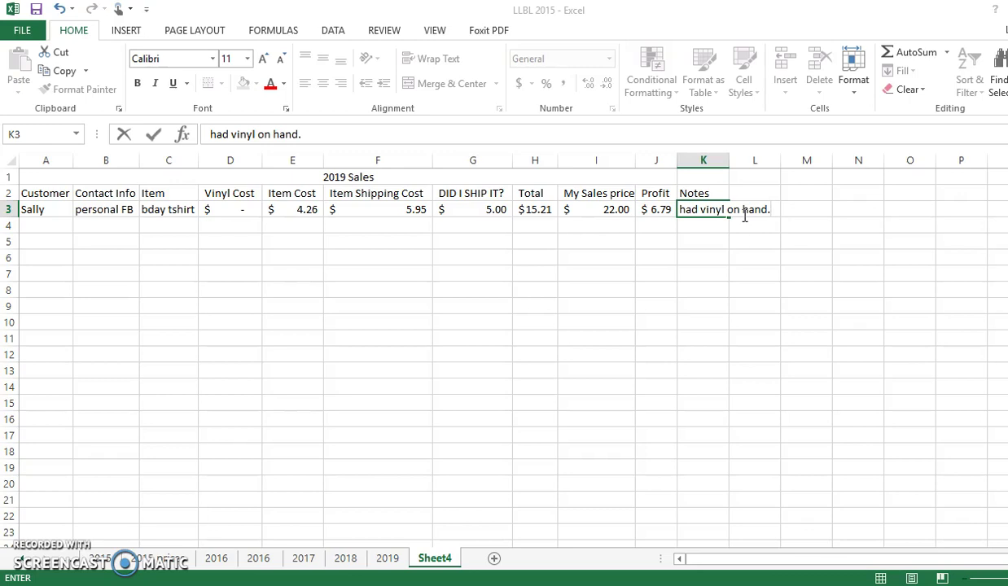
{"action": "type", "text": "."}
{"action": "left_click", "coordinate": [715, 256]}
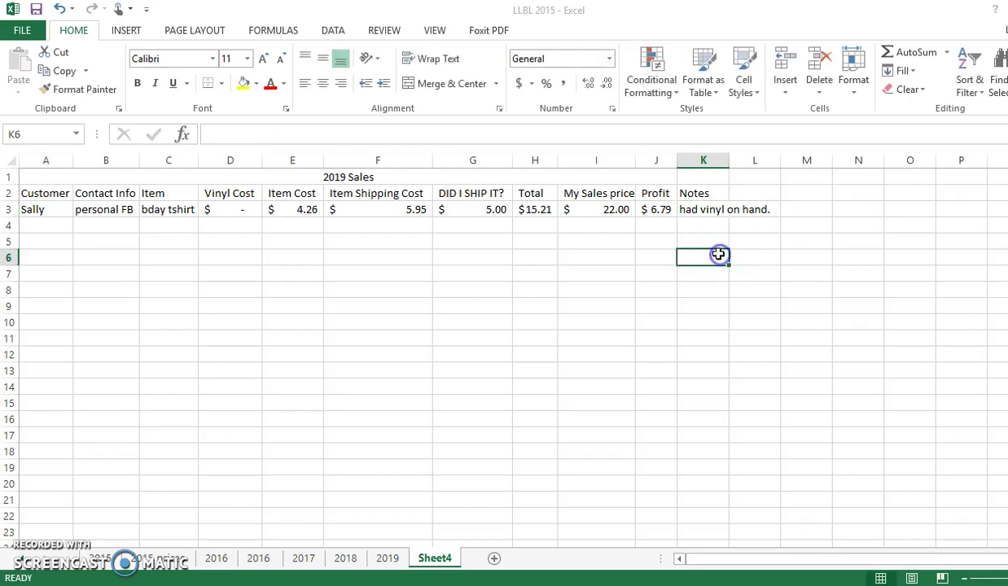
- AutoFit the Notes column and make the A2:K2 headers bold and centred
{"action": "double_click", "coordinate": [736, 161]}
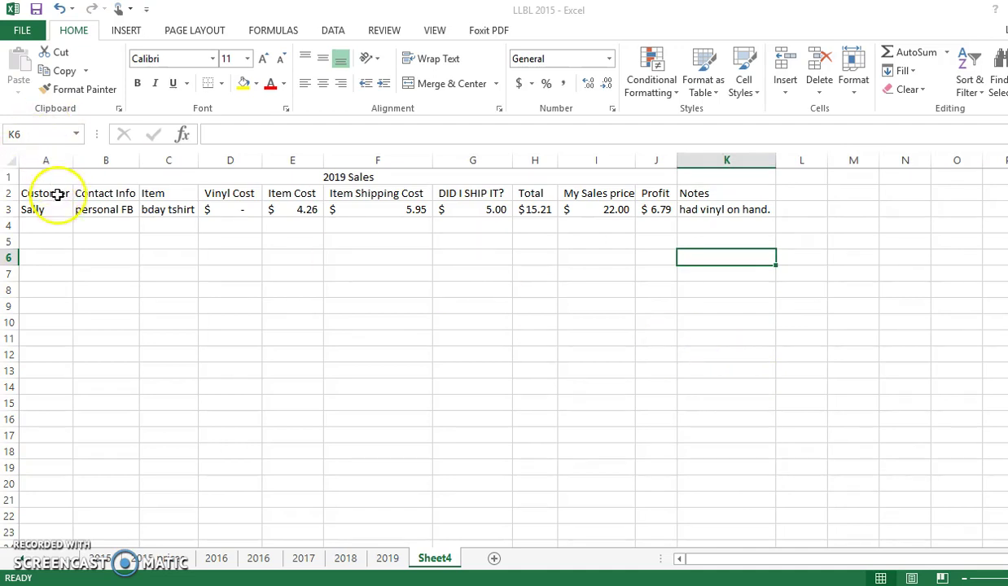
{"action": "left_click_drag", "start_coordinate": [47, 195], "coordinate": [704, 194]}
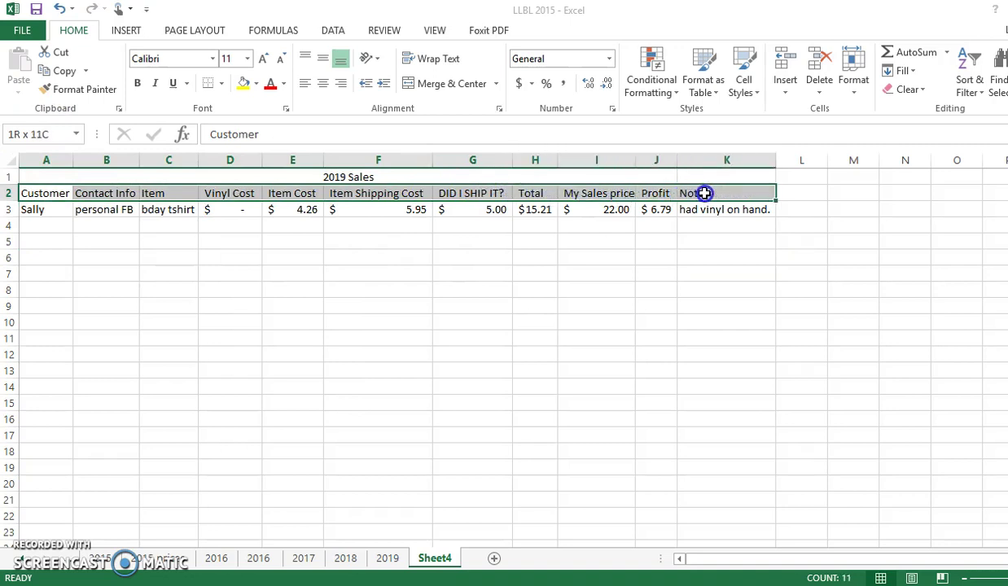
{"action": "left_click", "coordinate": [324, 85]}
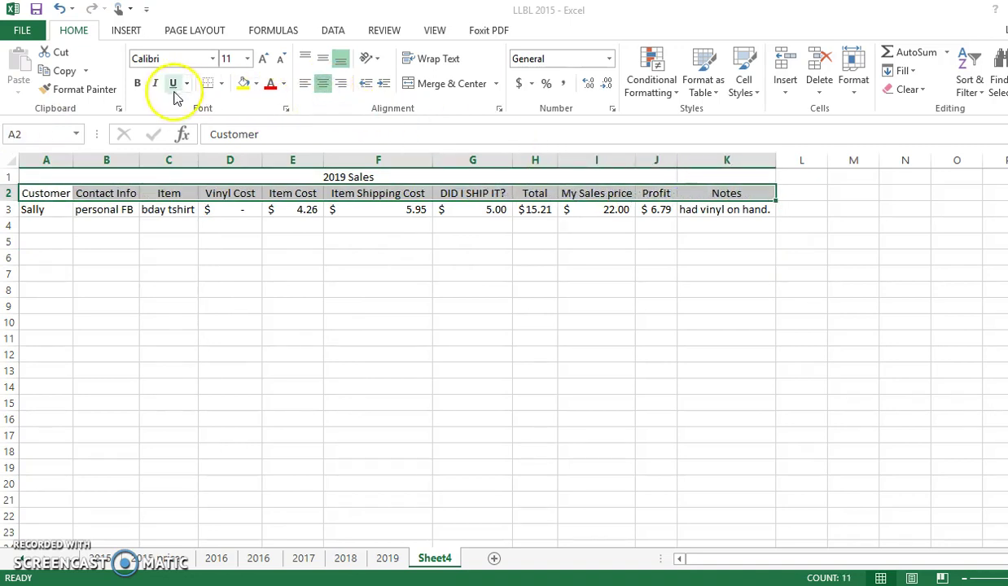
{"action": "left_click", "coordinate": [138, 85]}
{"action": "left_click", "coordinate": [307, 258]}
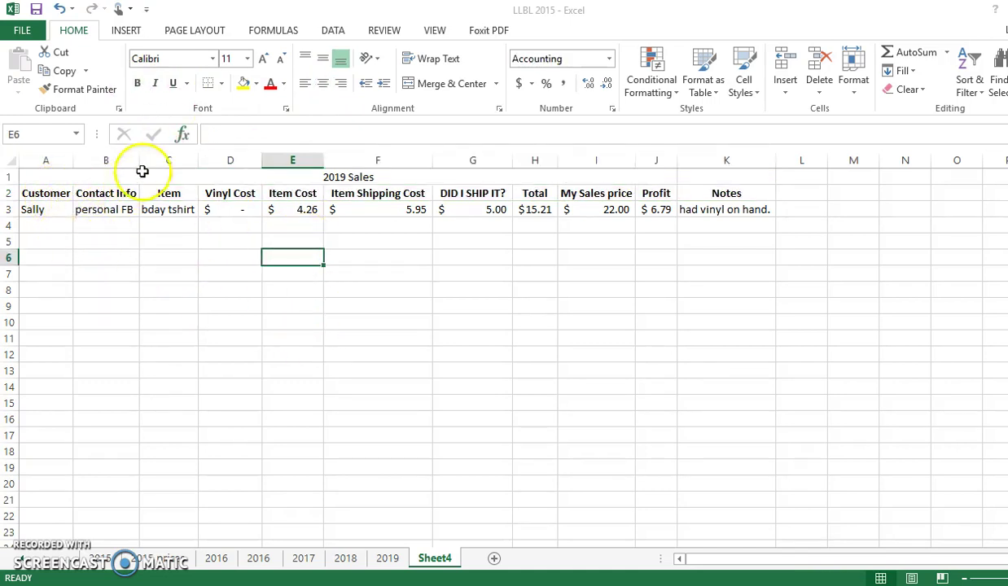
{"action": "left_click", "coordinate": [38, 226]}
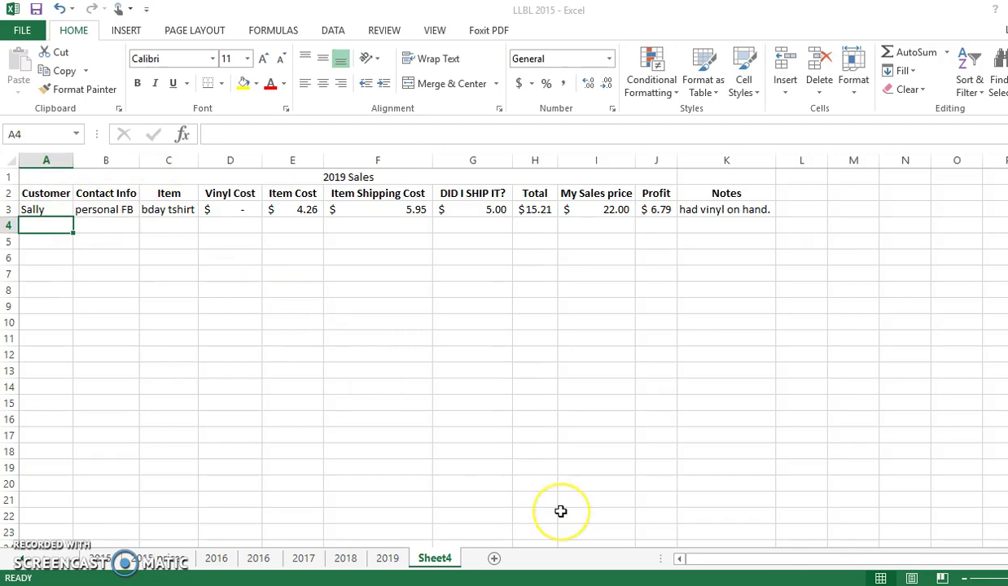
- In row 4, enter the customer's name, 'text' as the contact, and '2 shirts' as the item
{"action": "type", "text": "Henry"}
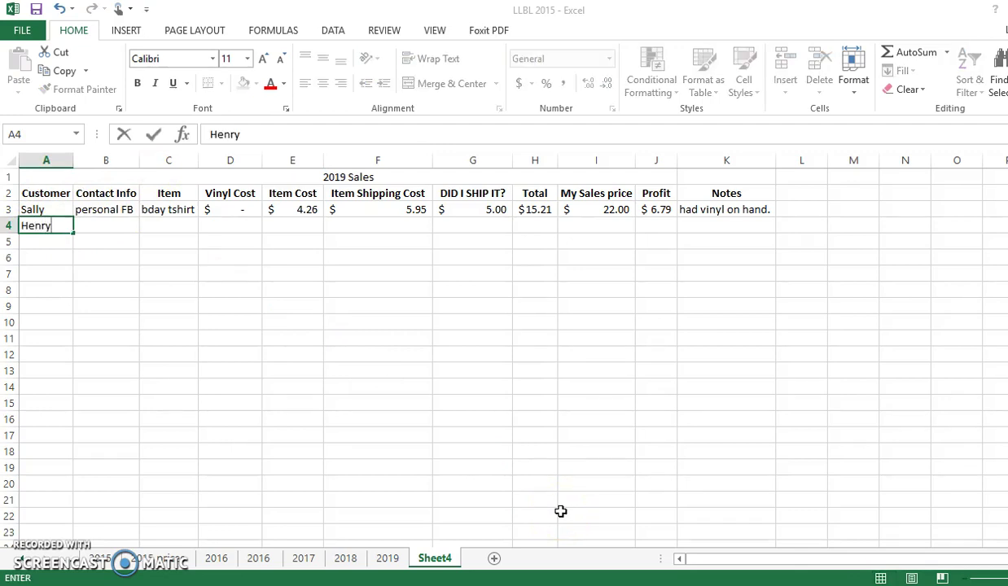
{"action": "key", "text": "Tab"}
{"action": "type", "text": "te"}
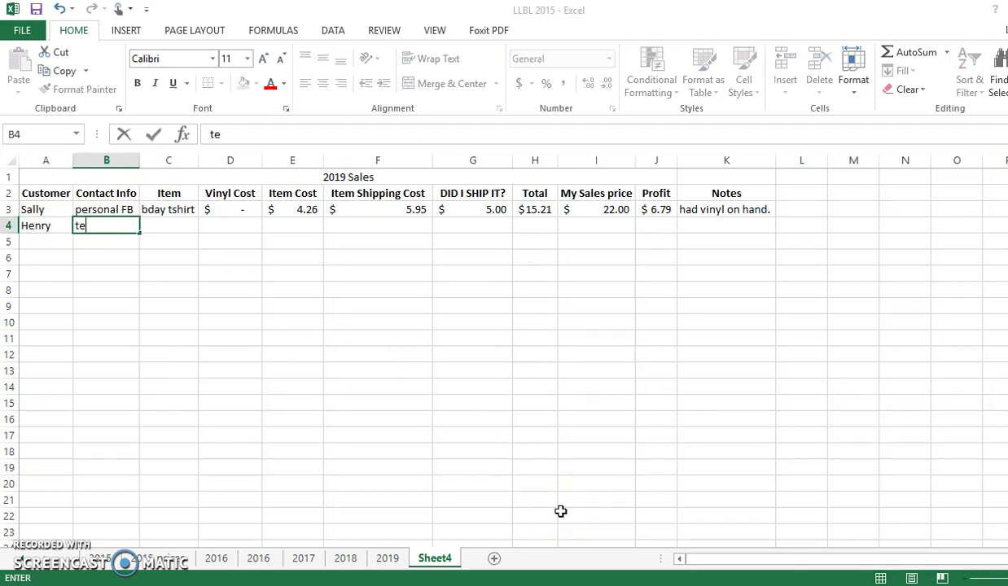
{"action": "type", "text": "sx"}
{"action": "key", "text": "BackSpace"}
{"action": "key", "text": "BackSpace"}
{"action": "type", "text": "xt"}
{"action": "key", "text": "Tab"}
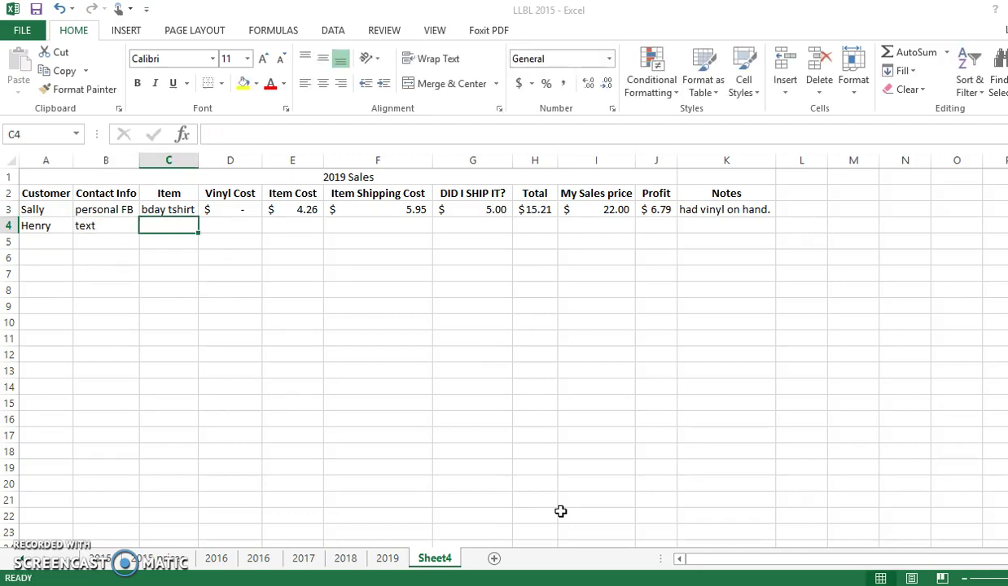
{"action": "type", "text": "2 shirts"}
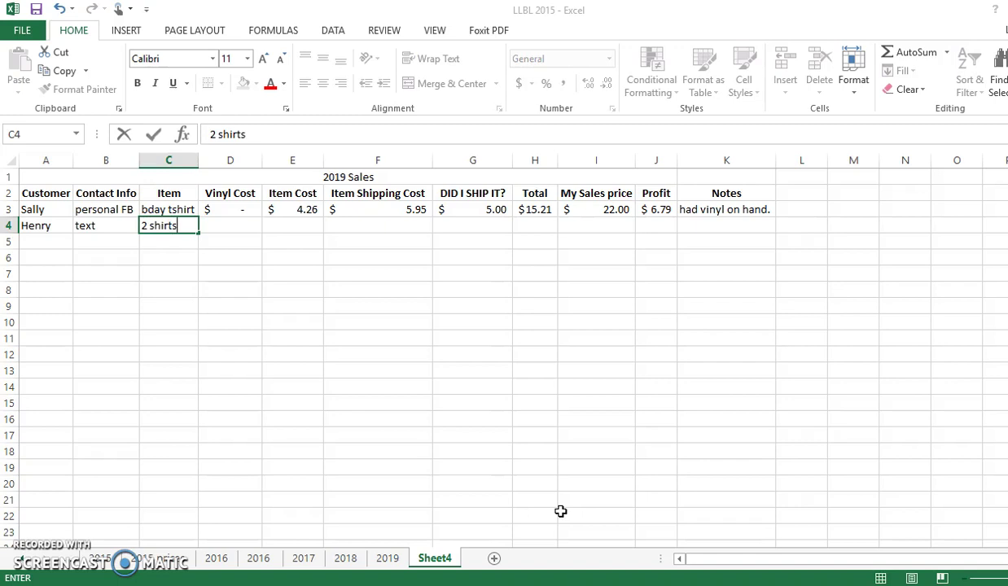
{"action": "key", "text": "Tab"}
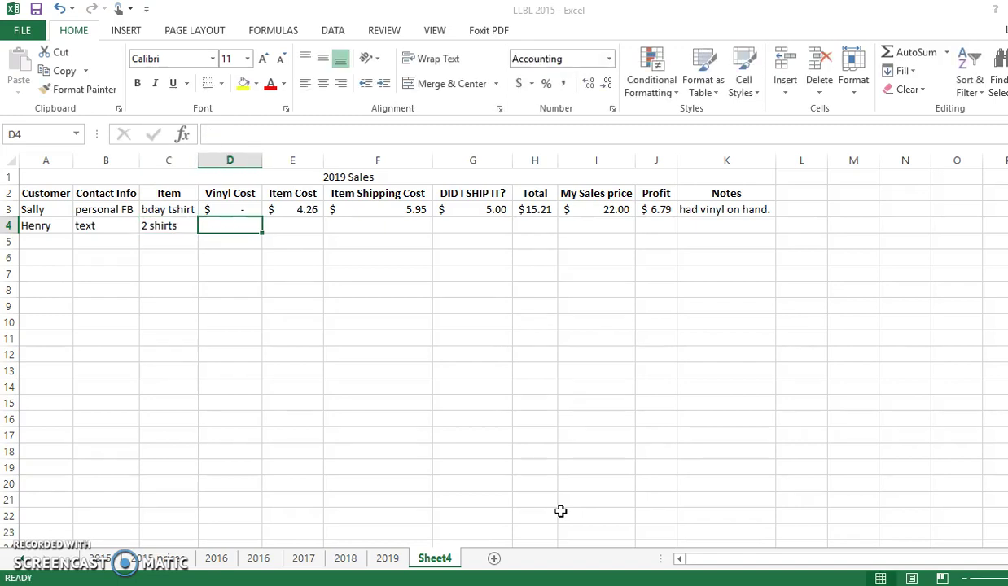
- Fill row 4's costs: vinyl 0, item cost 12.43, shipping 5.95, and 0 shipped
{"action": "type", "text": "-"}
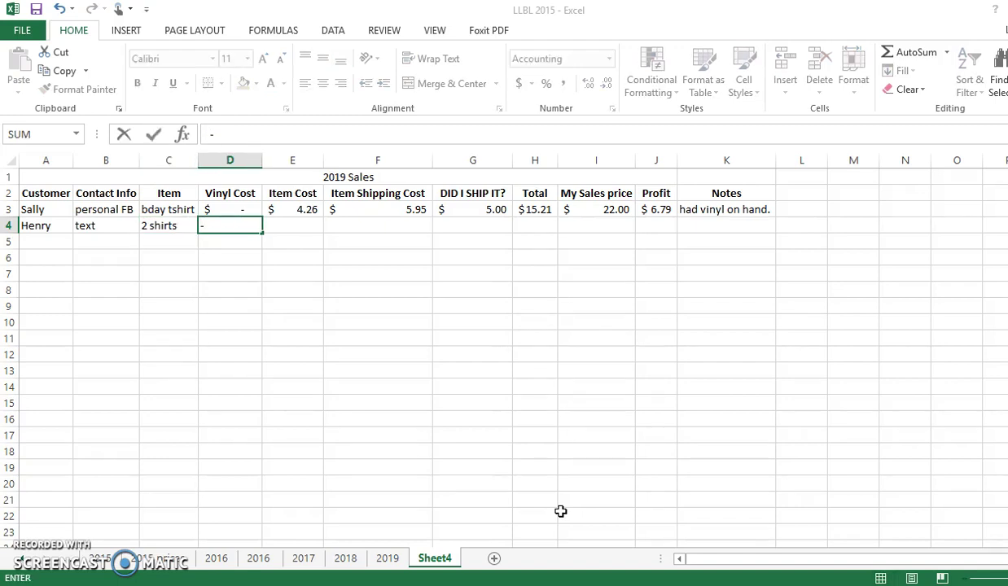
{"action": "key", "text": "Right"}
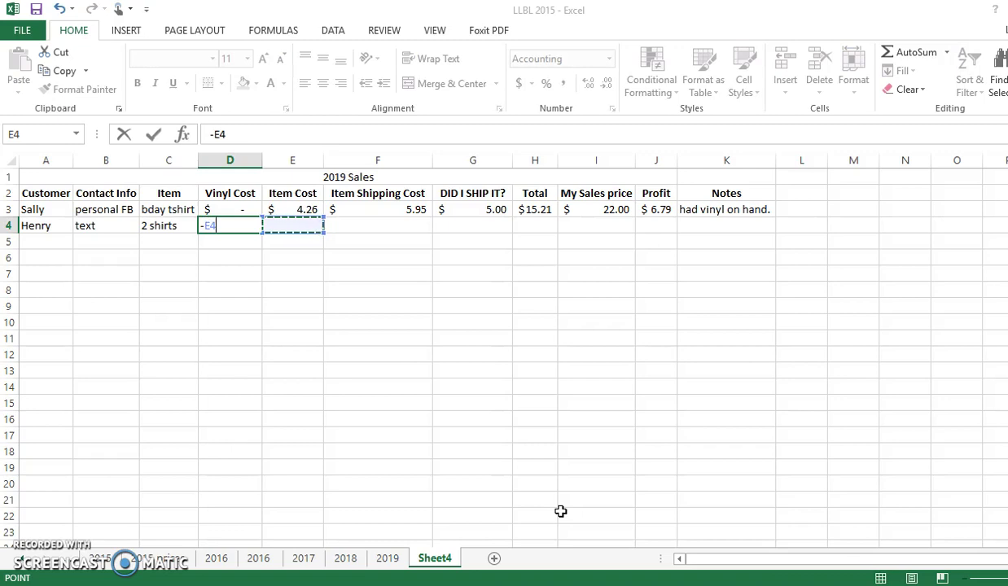
{"action": "key", "text": "BackSpace"}
{"action": "key", "text": "BackSpace"}
{"action": "key", "text": "BackSpace"}
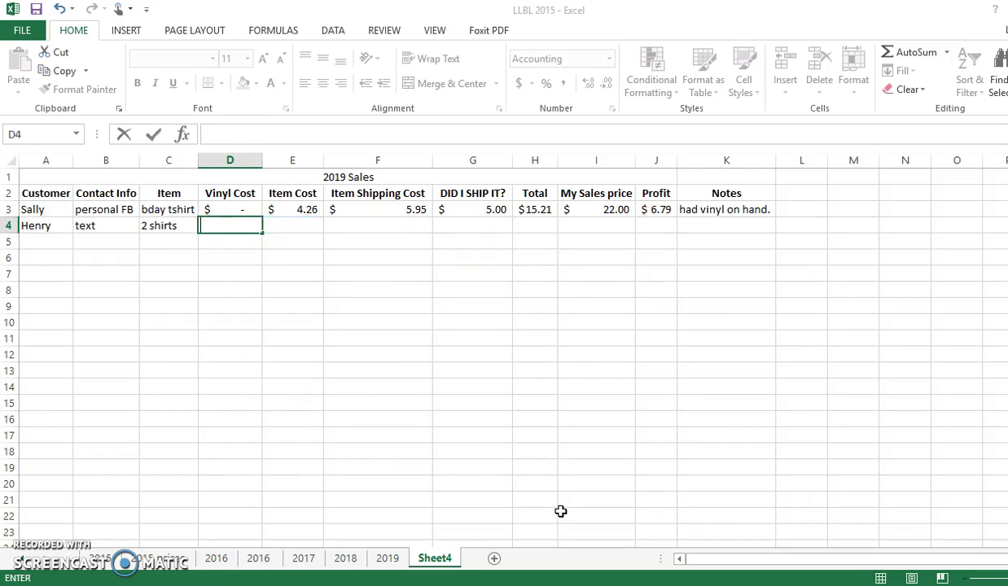
{"action": "key", "text": "Tab"}
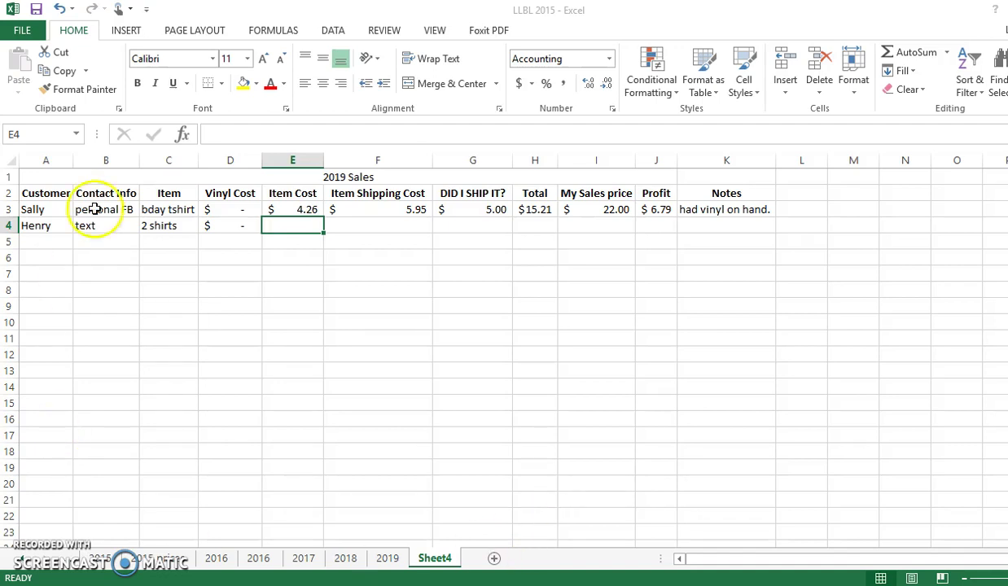
{"action": "type", "text": "12."}
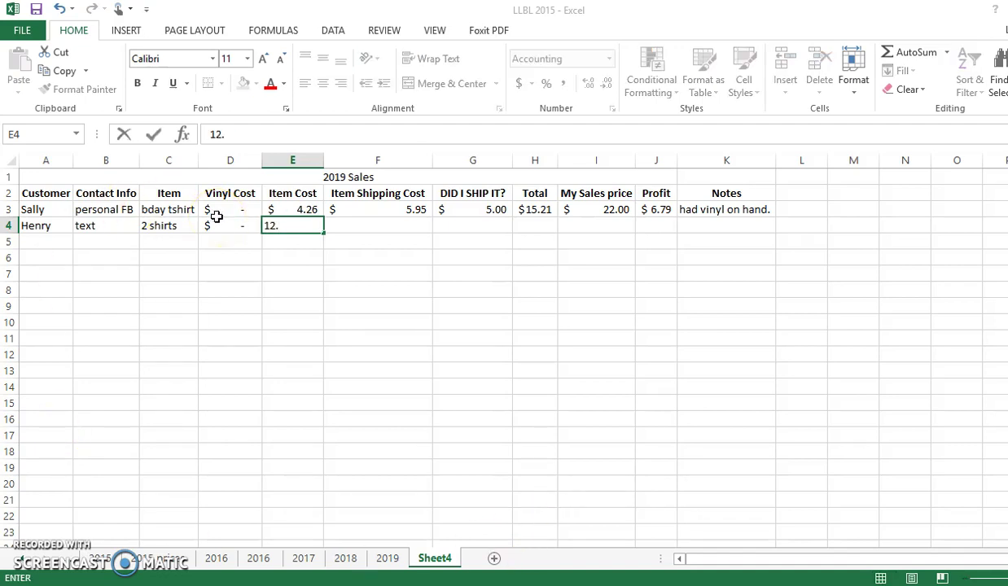
{"action": "type", "text": "43"}
{"action": "key", "text": "Tab"}
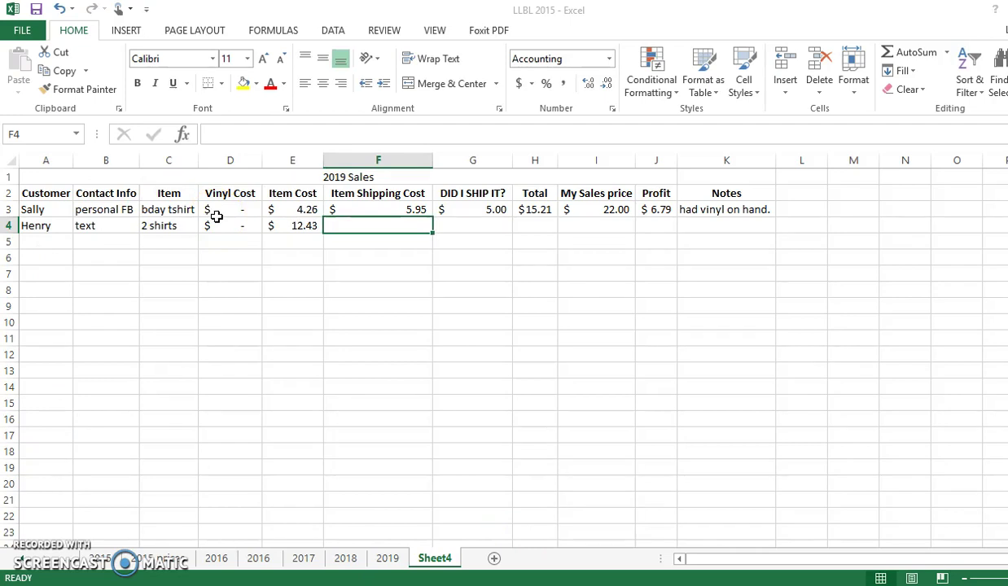
{"action": "type", "text": "5.95"}
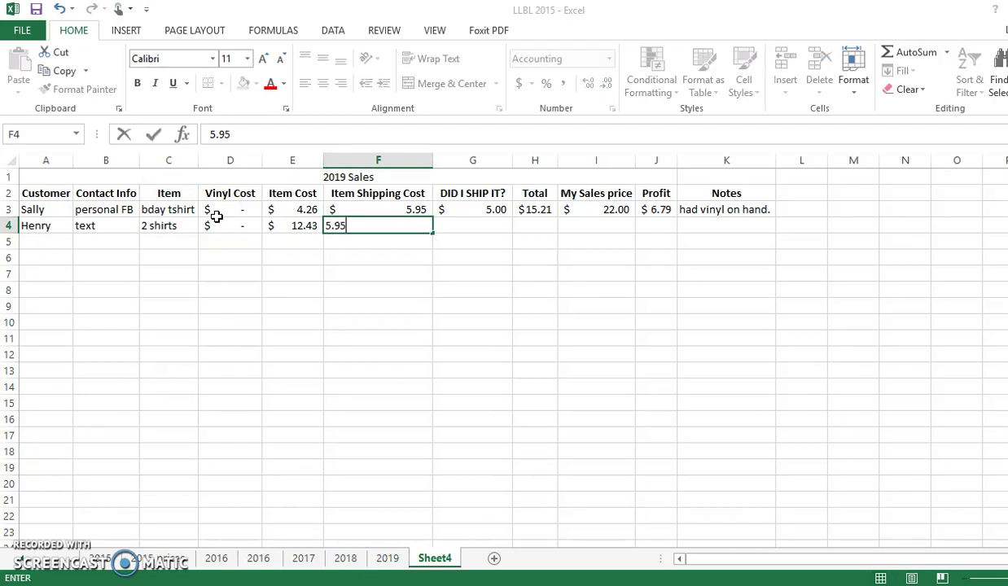
{"action": "key", "text": "Tab"}
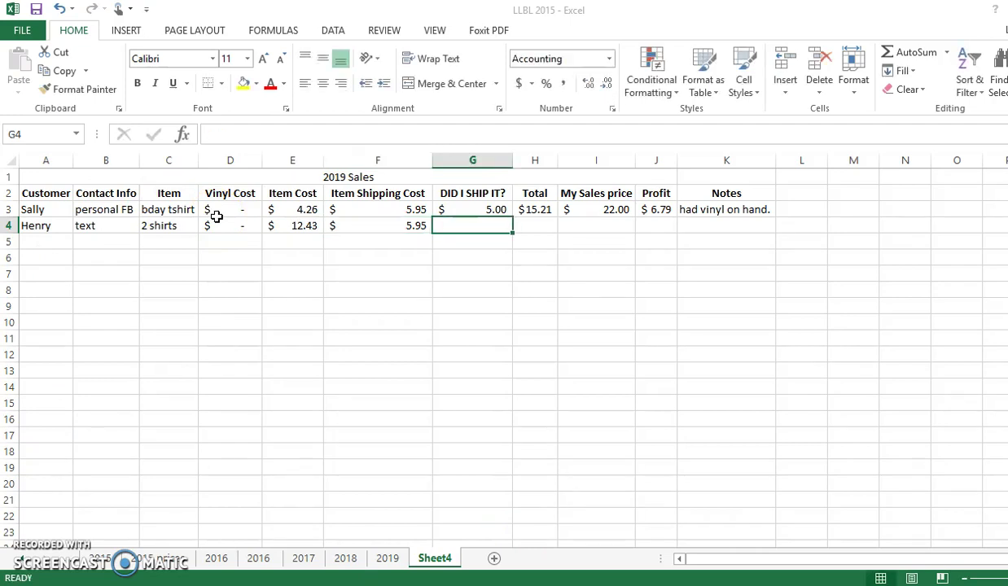
{"action": "type", "text": "0"}
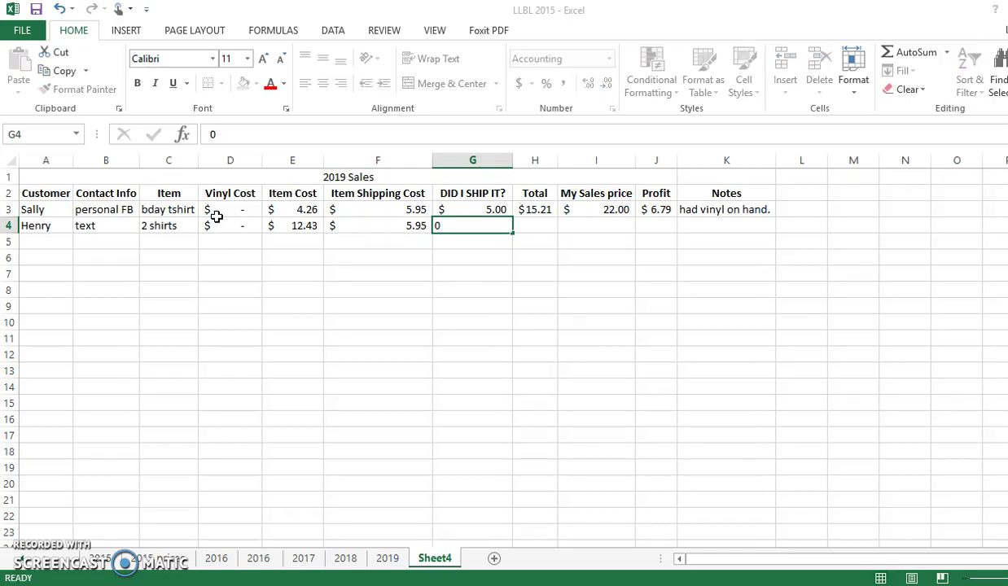
{"action": "key", "text": "Tab"}
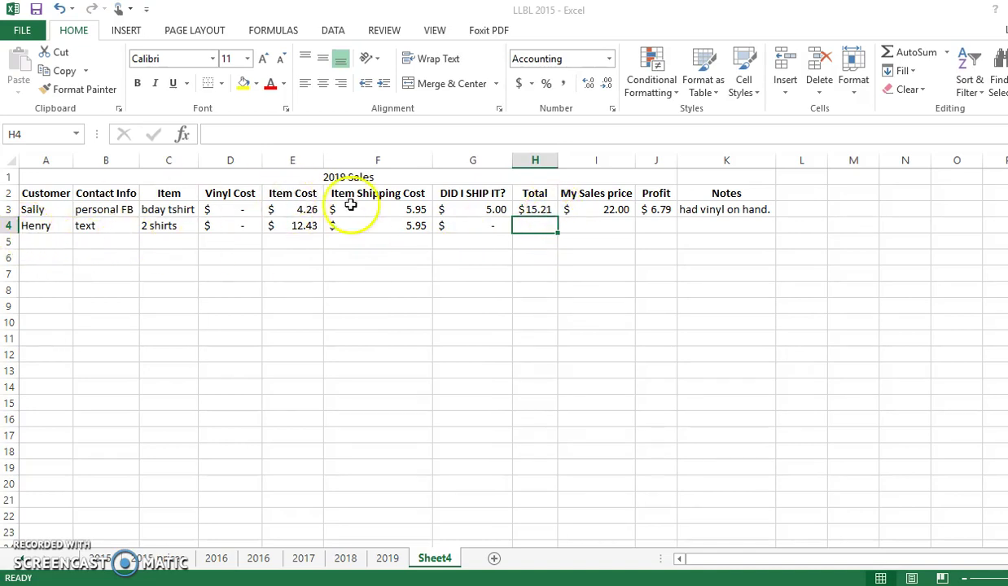
- Copy the Total formula from H3 down column H
{"action": "left_click", "coordinate": [535, 211]}
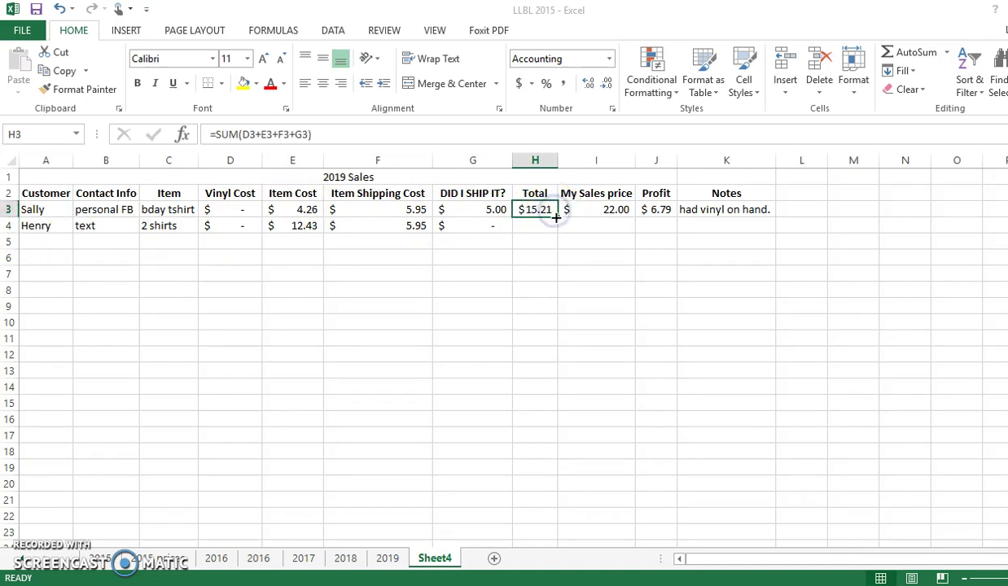
{"action": "left_click_drag", "start_coordinate": [558, 217], "coordinate": [569, 462]}
{"action": "scroll", "coordinate": [590, 346], "scroll_direction": "up", "scroll_amount": 20}
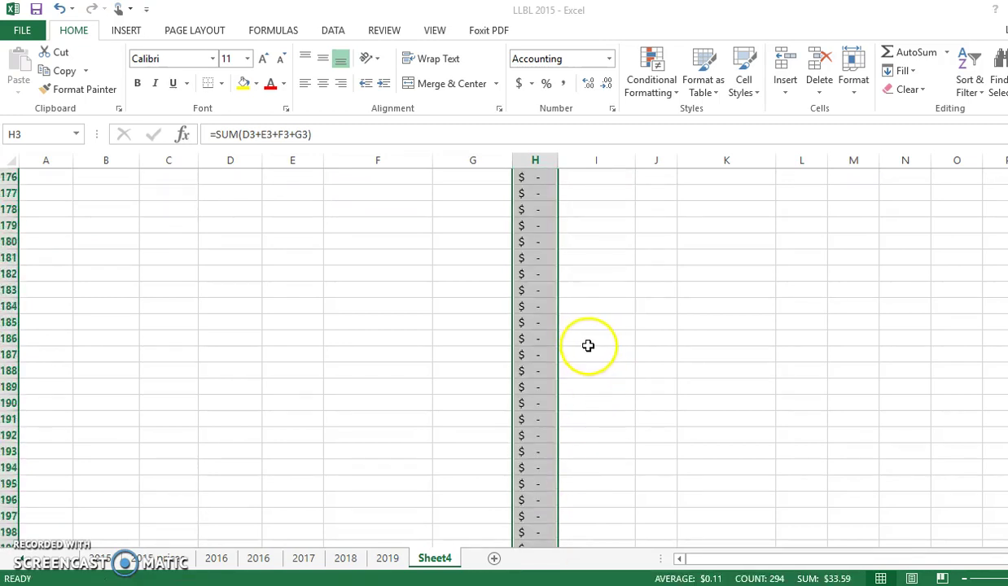
{"action": "scroll", "coordinate": [554, 383], "scroll_direction": "up", "scroll_amount": 20}
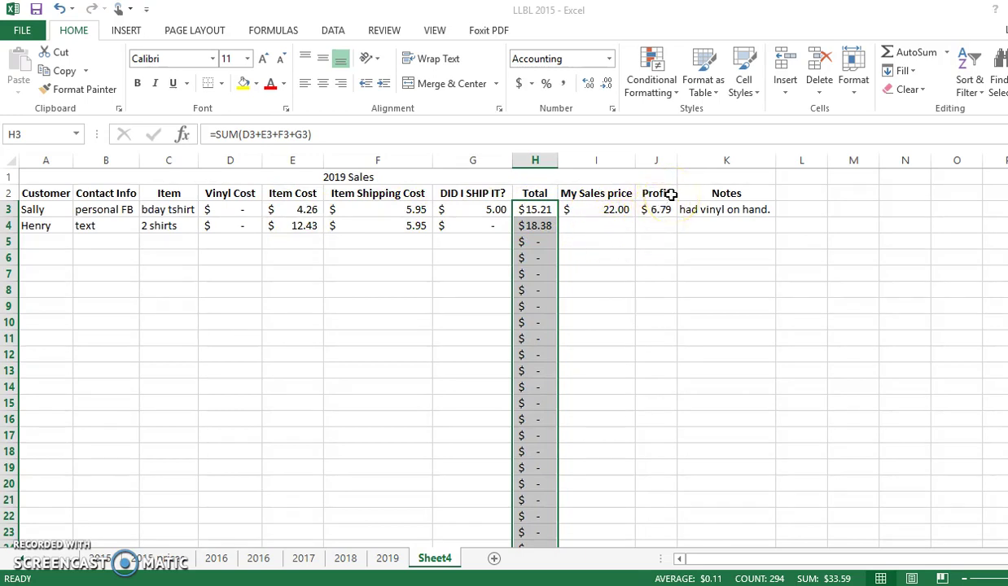
- Copy the Profit formula from J3 down column J, then scroll back to the top
{"action": "left_click", "coordinate": [666, 210]}
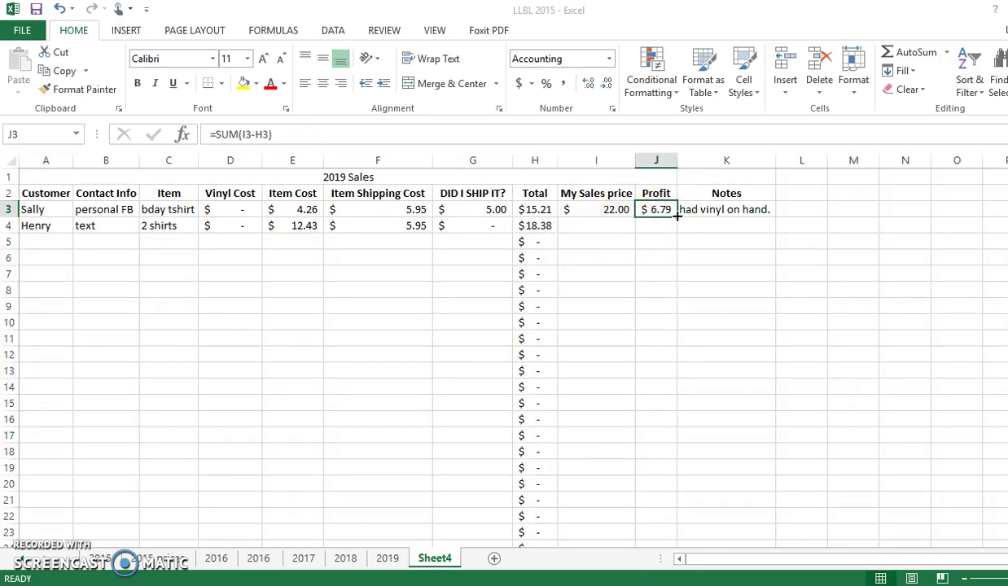
{"action": "left_click_drag", "start_coordinate": [677, 216], "coordinate": [675, 507]}
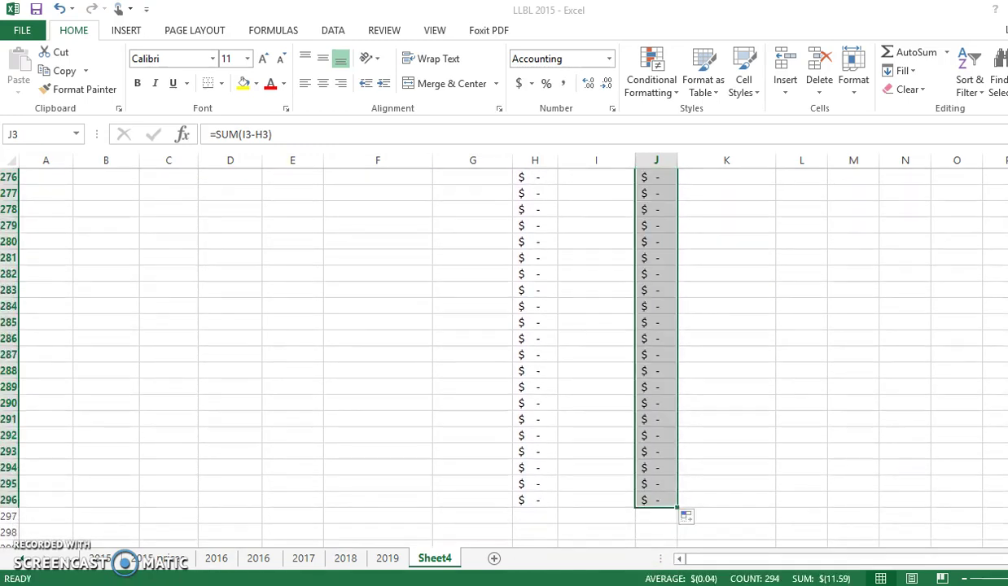
{"action": "scroll", "coordinate": [828, 355], "scroll_direction": "up", "scroll_amount": 20}
- Autofit column J so Profit values show, and check the H3 and H4 Total formulas
{"action": "left_click", "coordinate": [721, 354]}
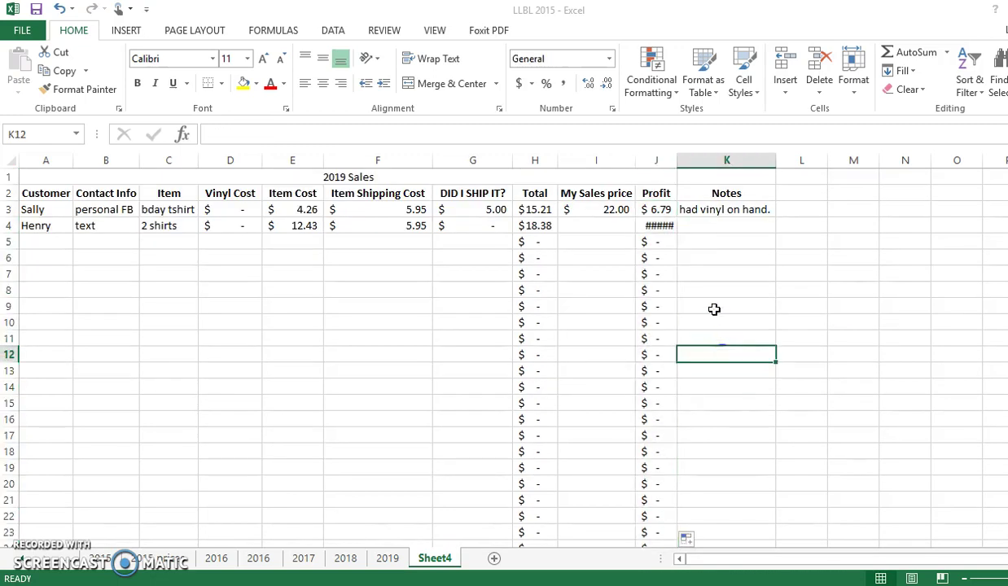
{"action": "double_click", "coordinate": [676, 160]}
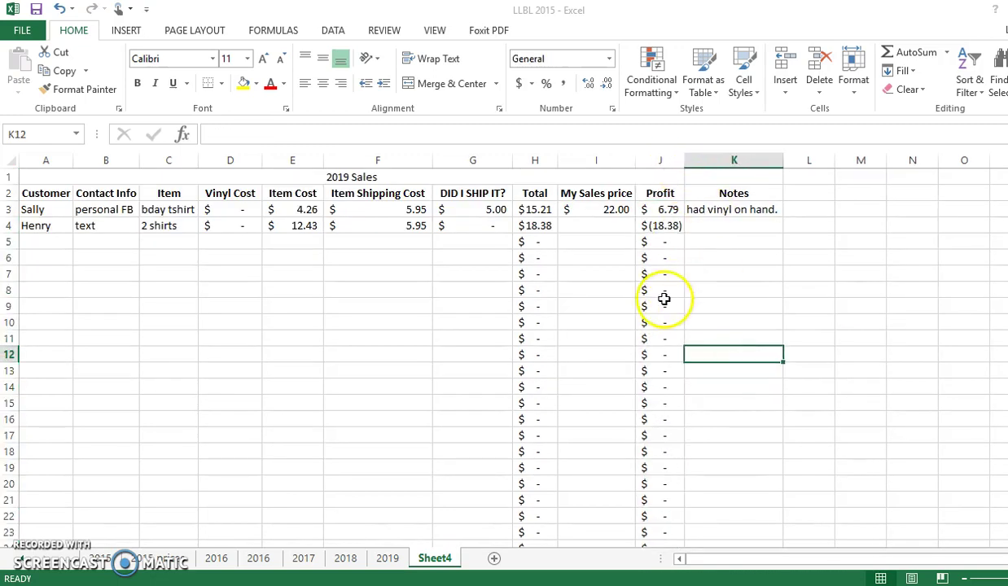
{"action": "left_click", "coordinate": [549, 212]}
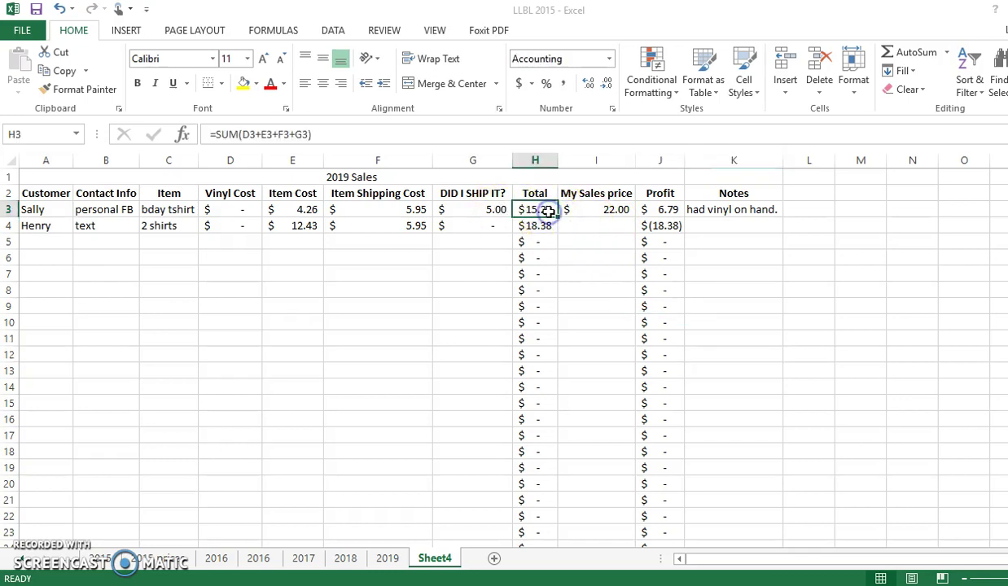
{"action": "double_click", "coordinate": [549, 211]}
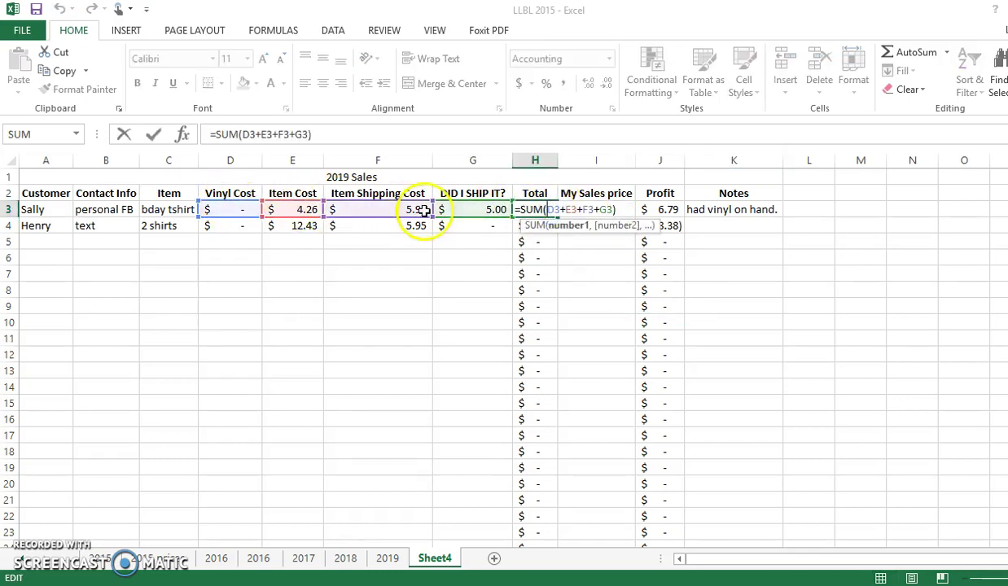
{"action": "key", "text": "Return"}
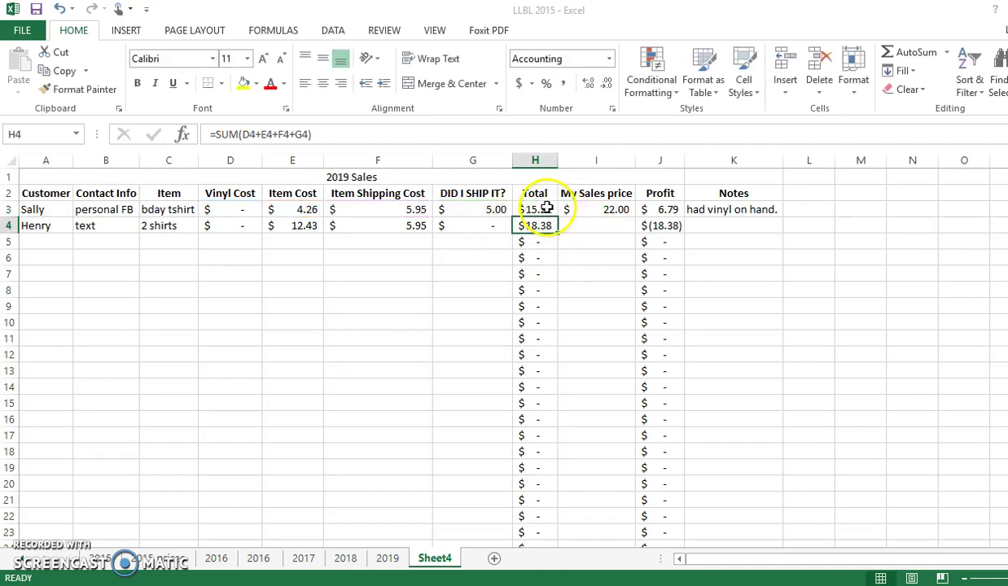
{"action": "double_click", "coordinate": [533, 227]}
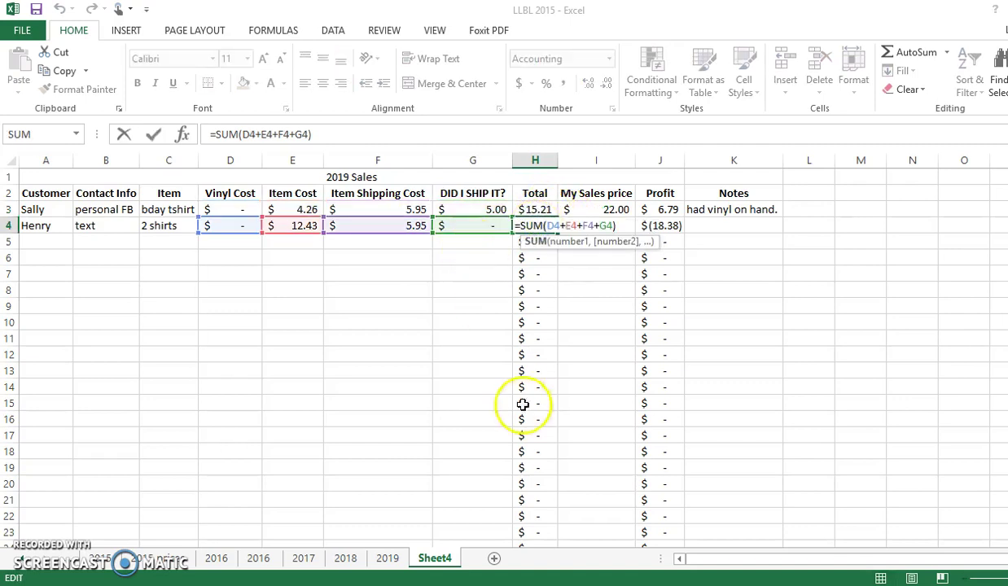
{"action": "key", "text": "Return"}
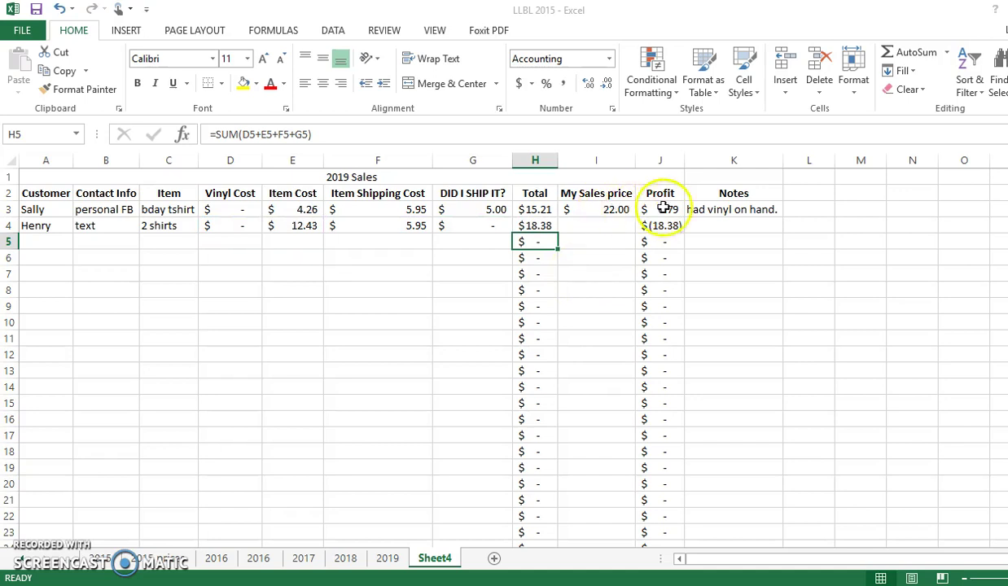
- Set I4's sales price to 44 and confirm J4 now shows a $25.62 profit
{"action": "left_click", "coordinate": [611, 228]}
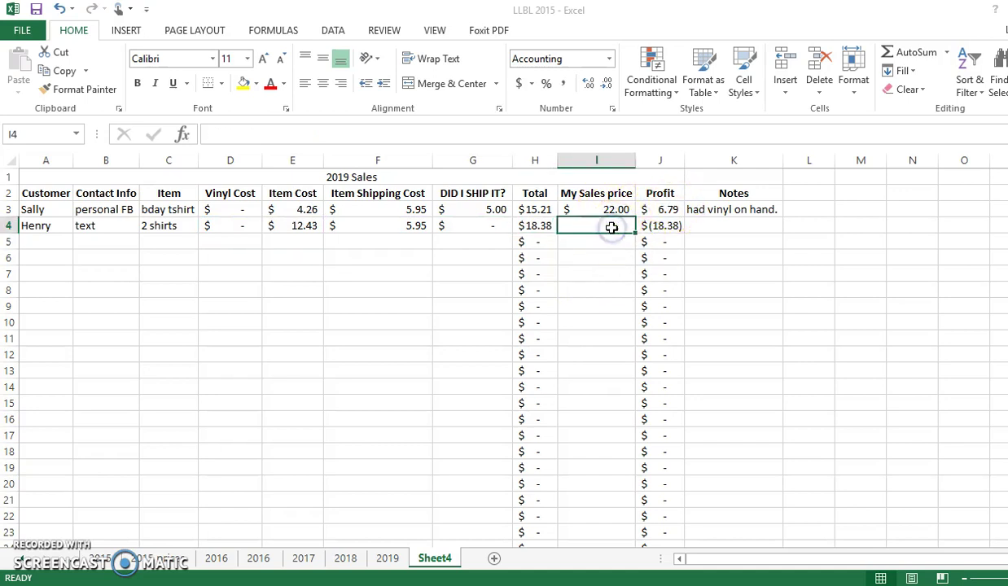
{"action": "type", "text": "44"}
{"action": "key", "text": "Tab"}
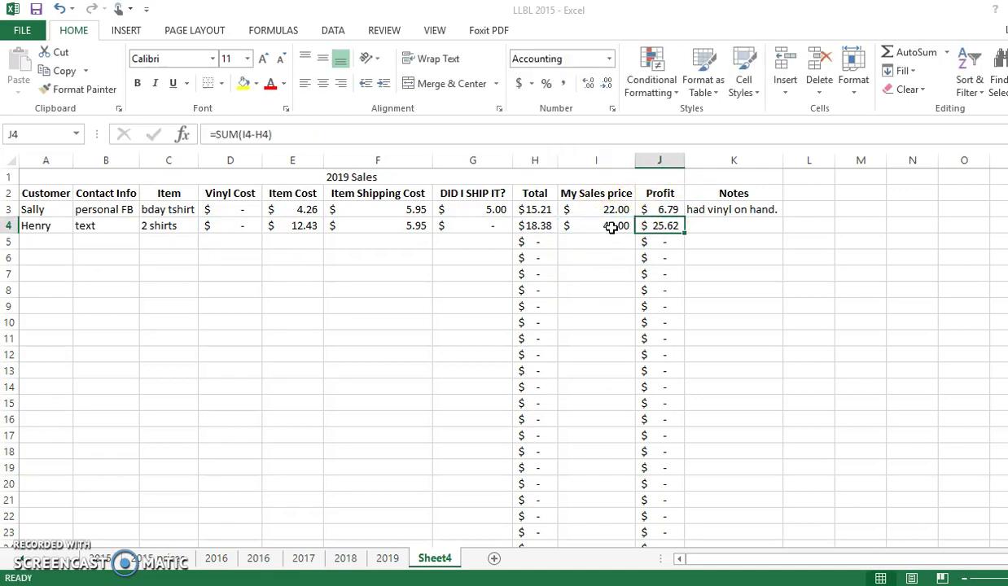
{"action": "double_click", "coordinate": [669, 226]}
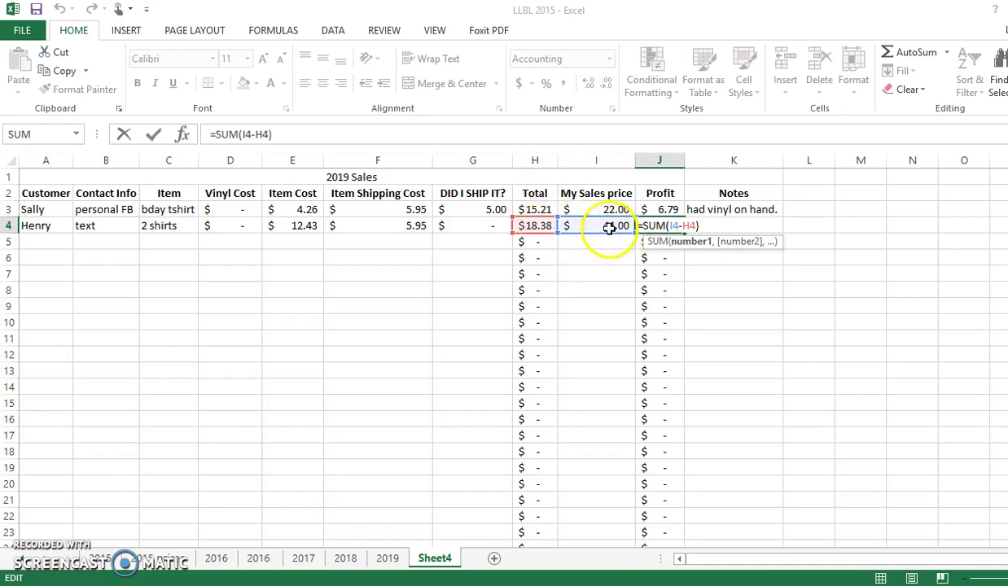
{"action": "key", "text": "Return"}
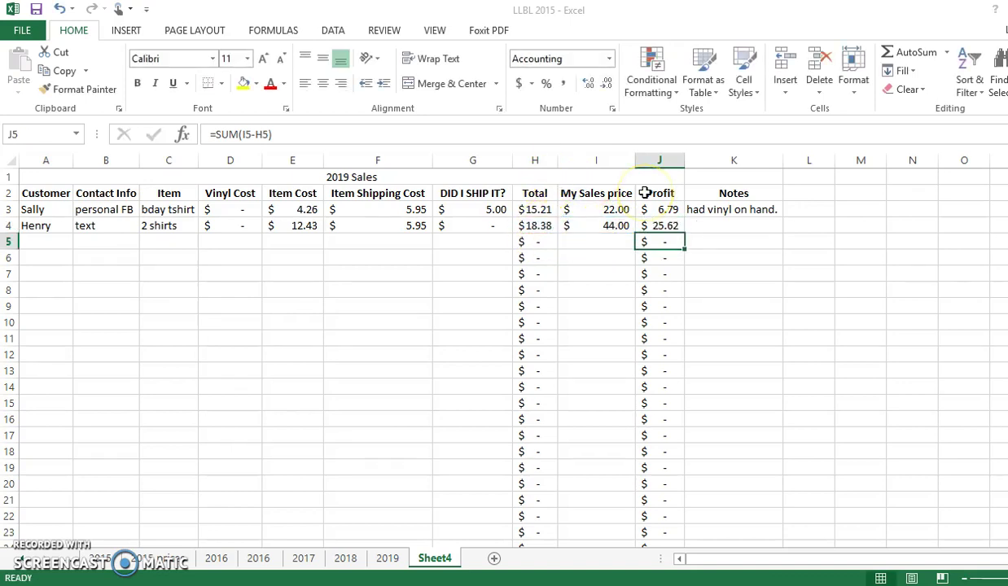
- Enter 'had vinyl on hand.' in K4 using the AutoComplete suggestion
{"action": "left_click", "coordinate": [735, 231]}
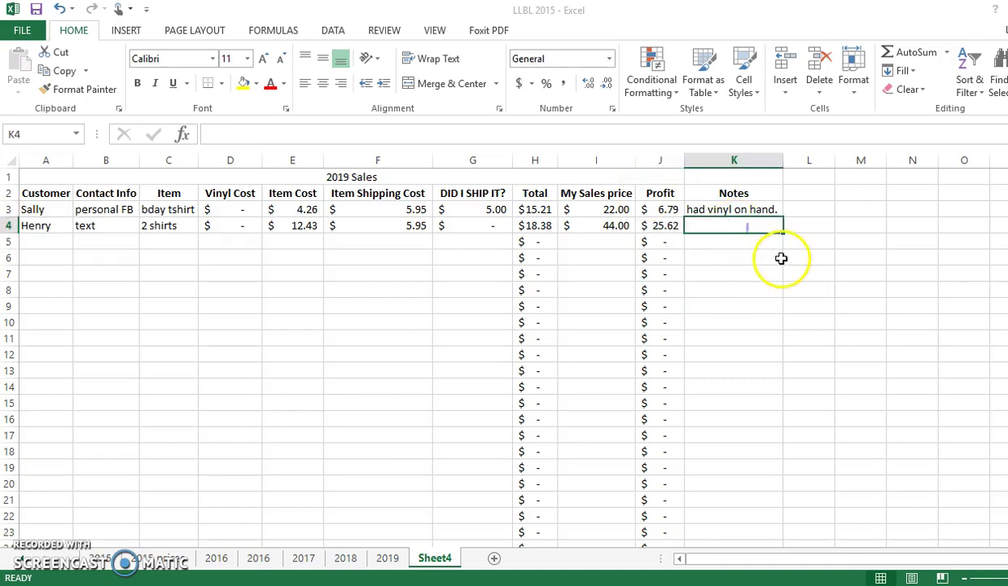
{"action": "type", "text": "had vinyl"}
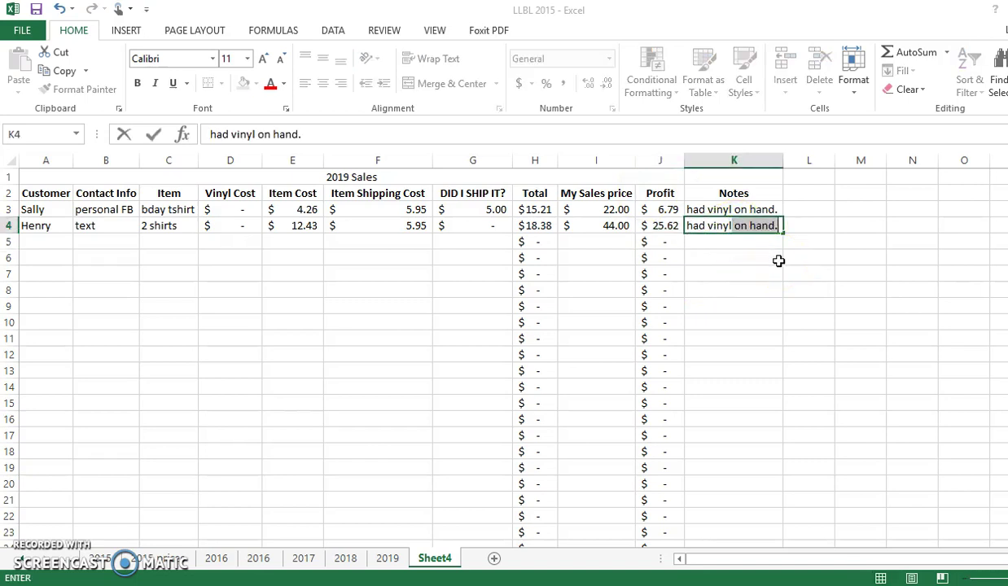
{"action": "key", "text": "Return"}
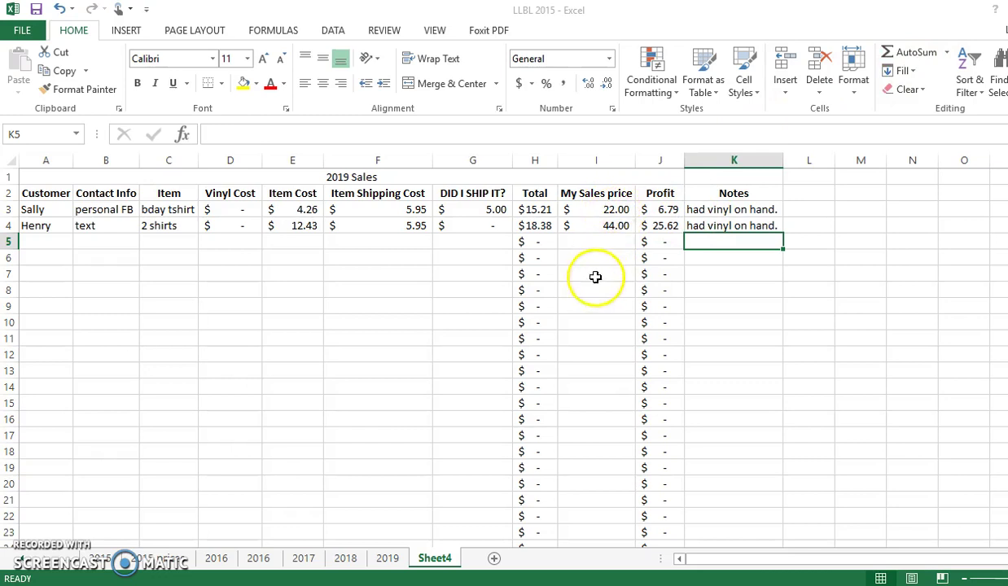
- AutoSum the sales prices into I5 as $66.00 and fill that cell yellow
{"action": "left_click", "coordinate": [617, 241]}
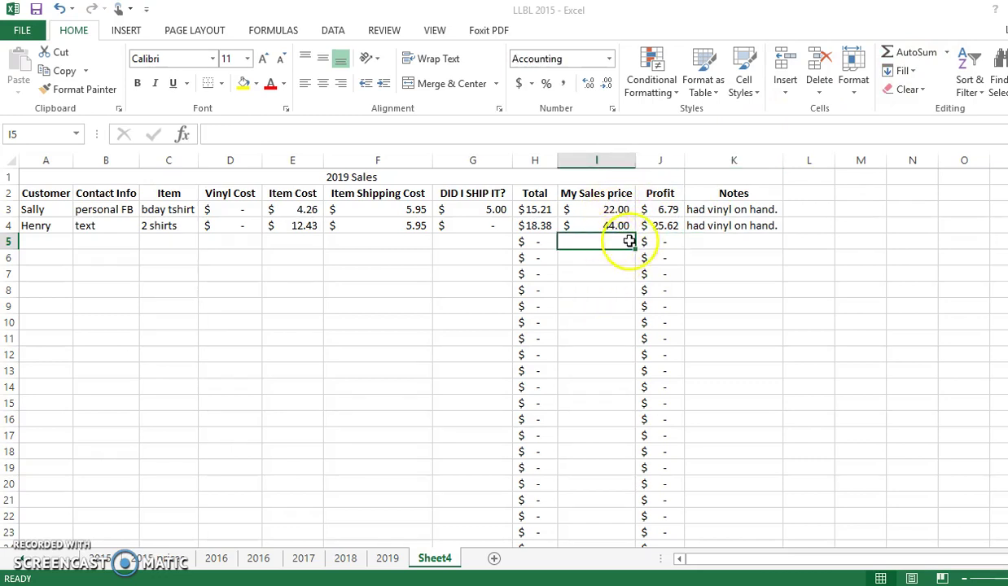
{"action": "left_click_drag", "start_coordinate": [623, 206], "coordinate": [623, 228]}
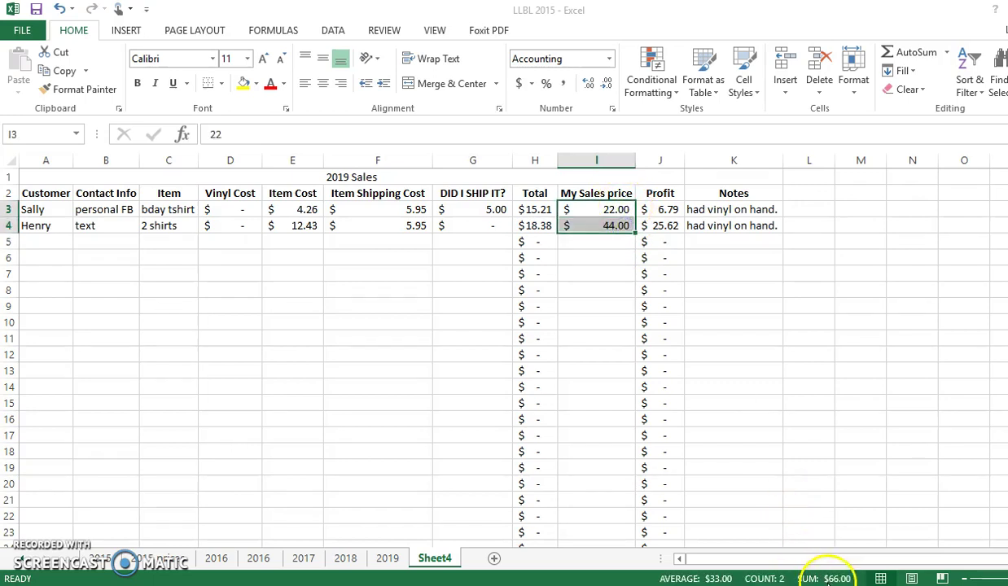
{"action": "left_click", "coordinate": [617, 241]}
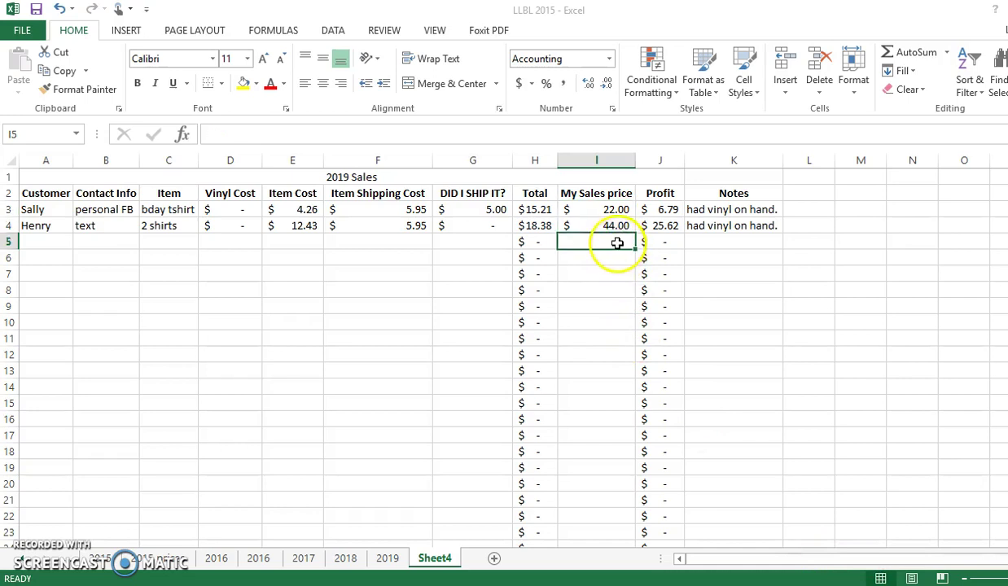
{"action": "left_click", "coordinate": [906, 56]}
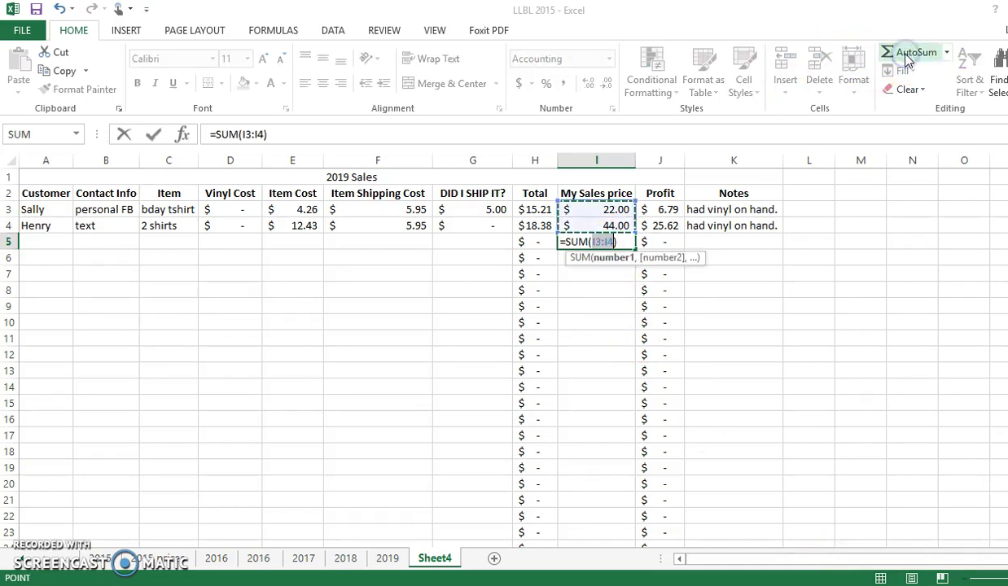
{"action": "key", "text": "Return"}
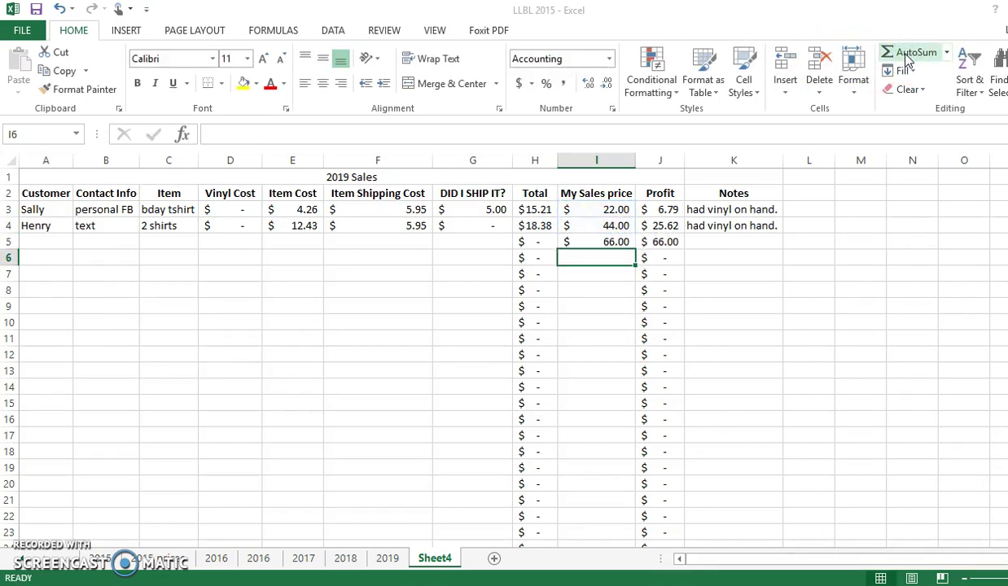
{"action": "left_click", "coordinate": [622, 243]}
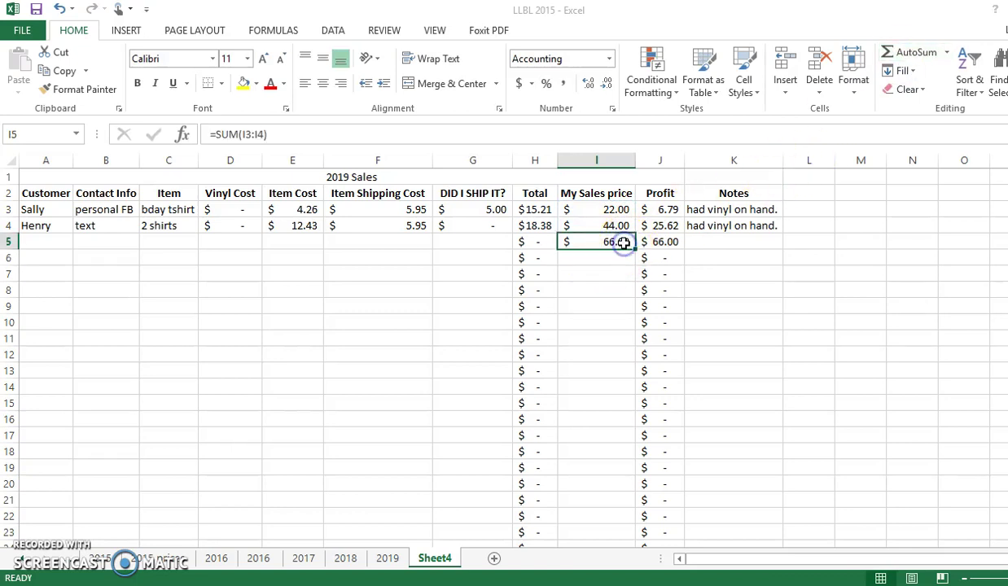
{"action": "left_click", "coordinate": [243, 83]}
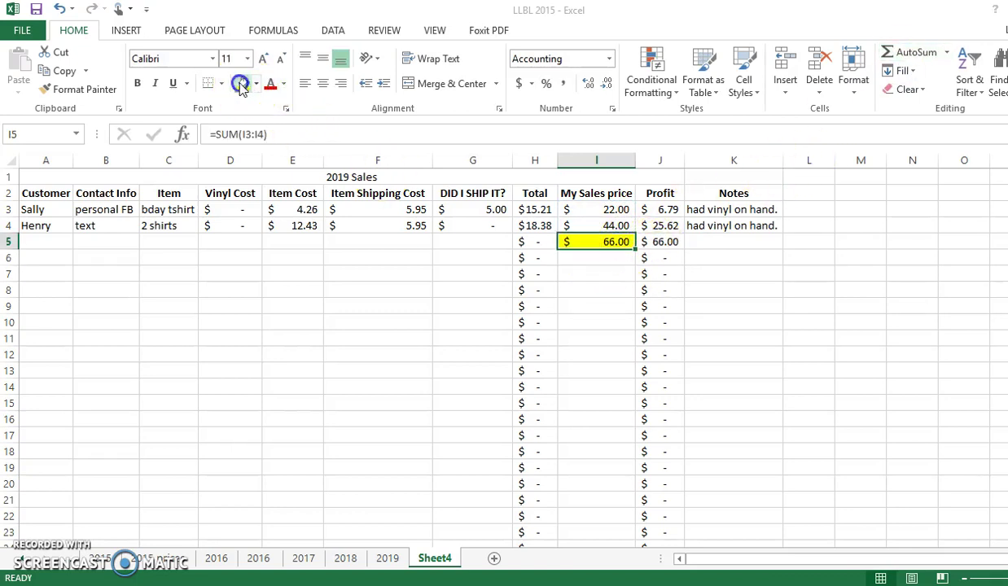
- Label K5 'jan total' and fill it yellow
{"action": "left_click", "coordinate": [726, 244]}
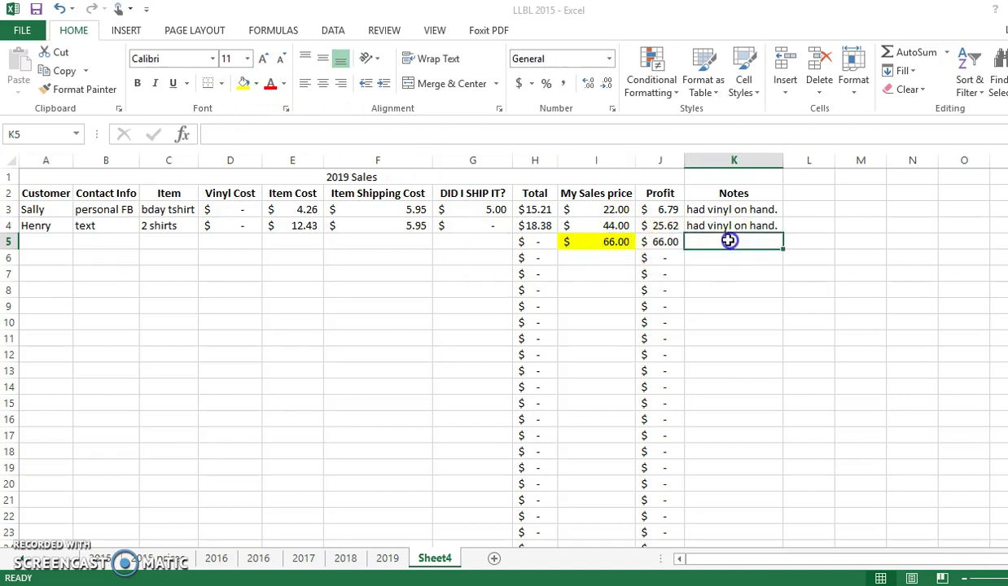
{"action": "type", "text": "ja"}
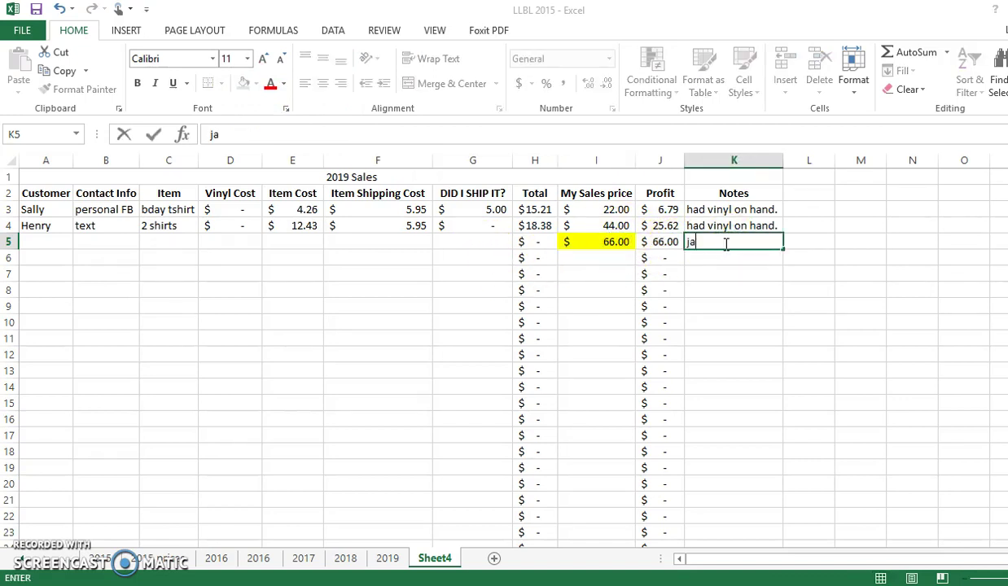
{"action": "type", "text": "n total"}
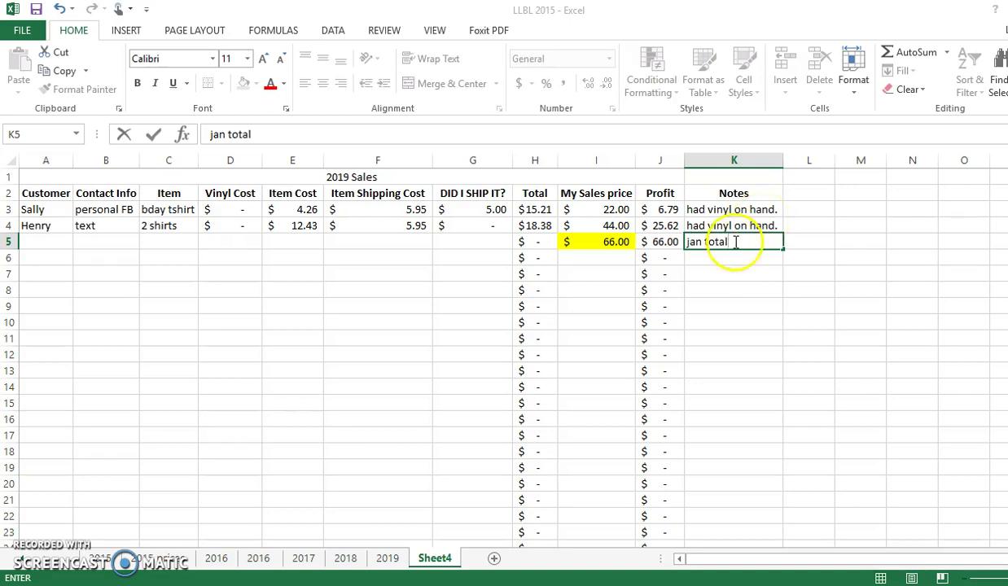
{"action": "left_click", "coordinate": [717, 256]}
{"action": "left_click", "coordinate": [731, 243]}
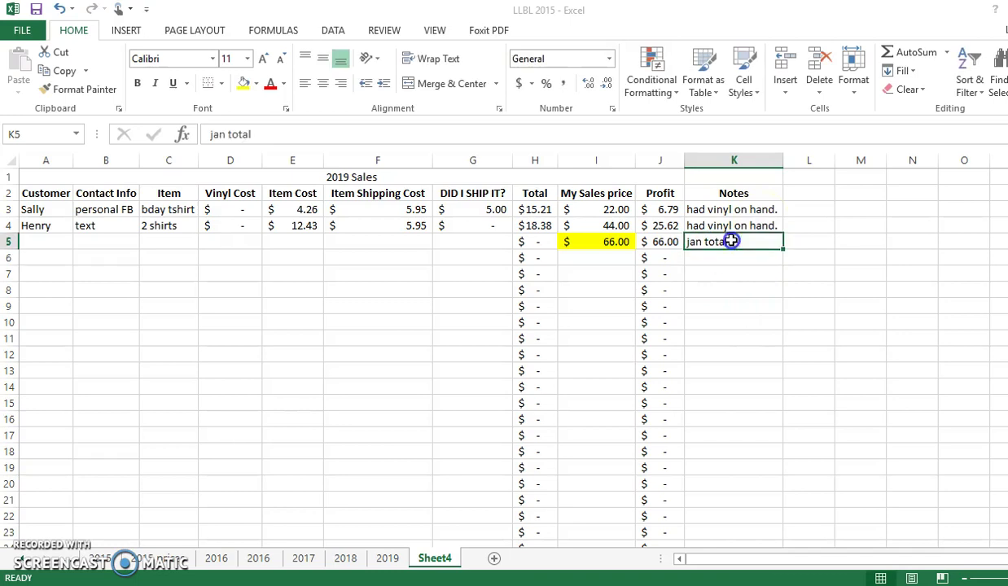
{"action": "left_click", "coordinate": [243, 83]}
{"action": "left_click", "coordinate": [713, 261]}
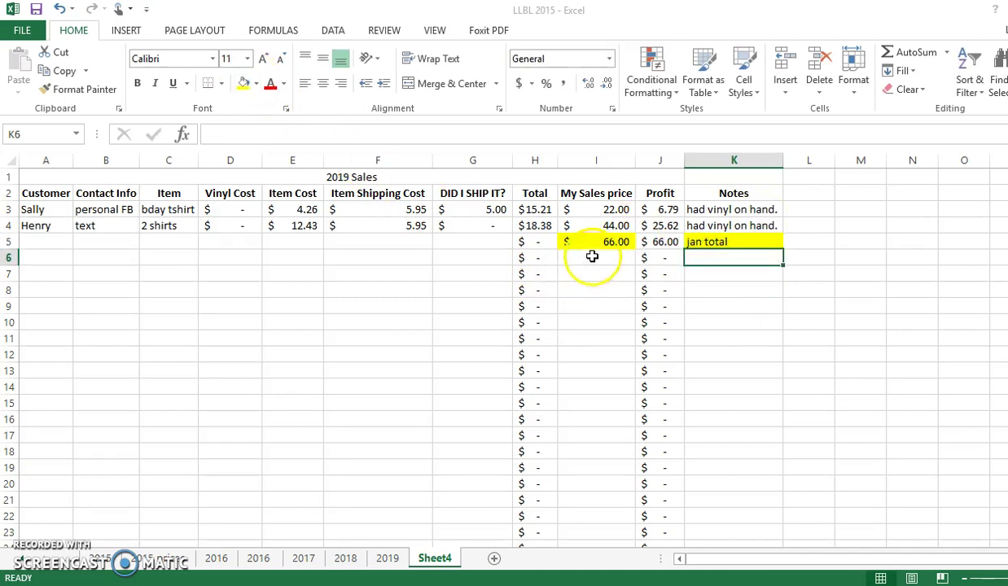